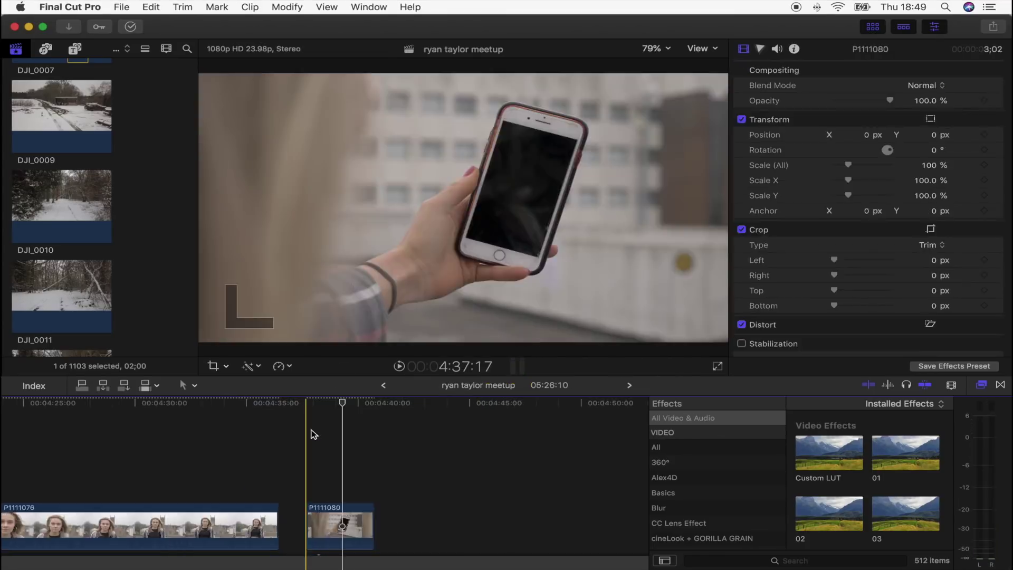
Step: Play the timeline, stop on the phone shot's opening frames and select clip P1111080
{"action": "key", "text": "l"}
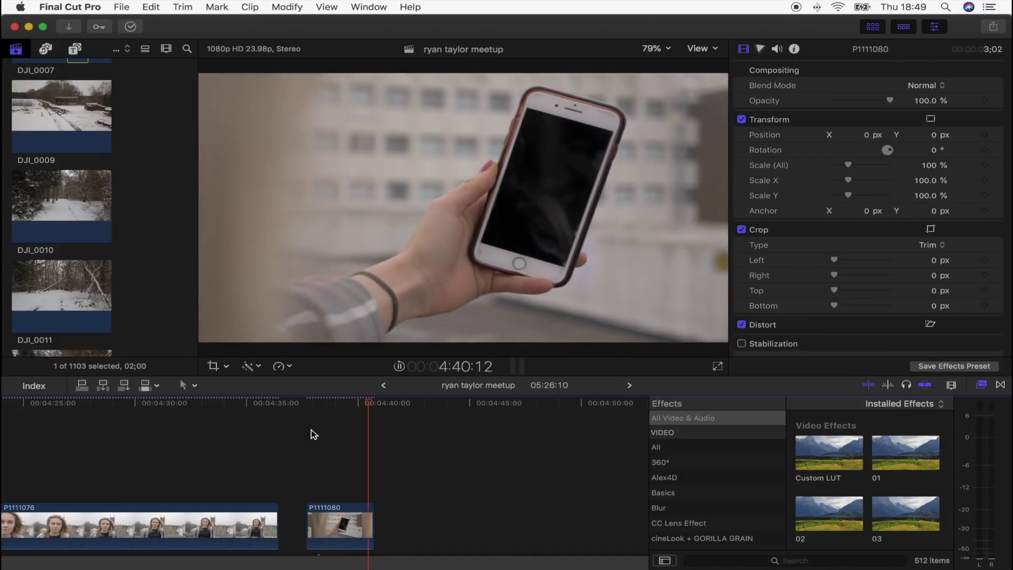
{"action": "left_click", "coordinate": [322, 401]}
{"action": "left_click_drag", "start_coordinate": [319, 402], "coordinate": [326, 402]}
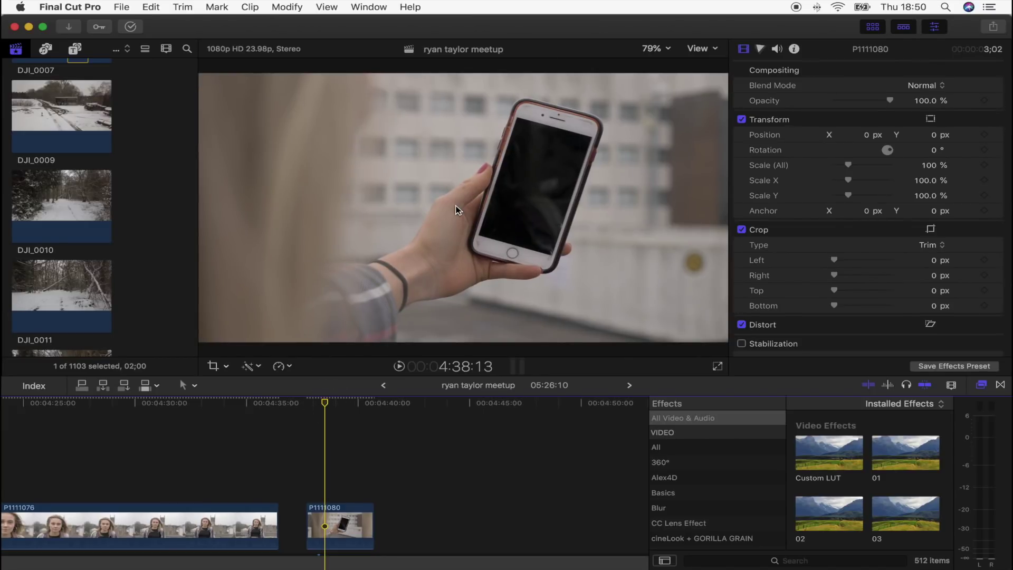
{"action": "left_click", "coordinate": [328, 508]}
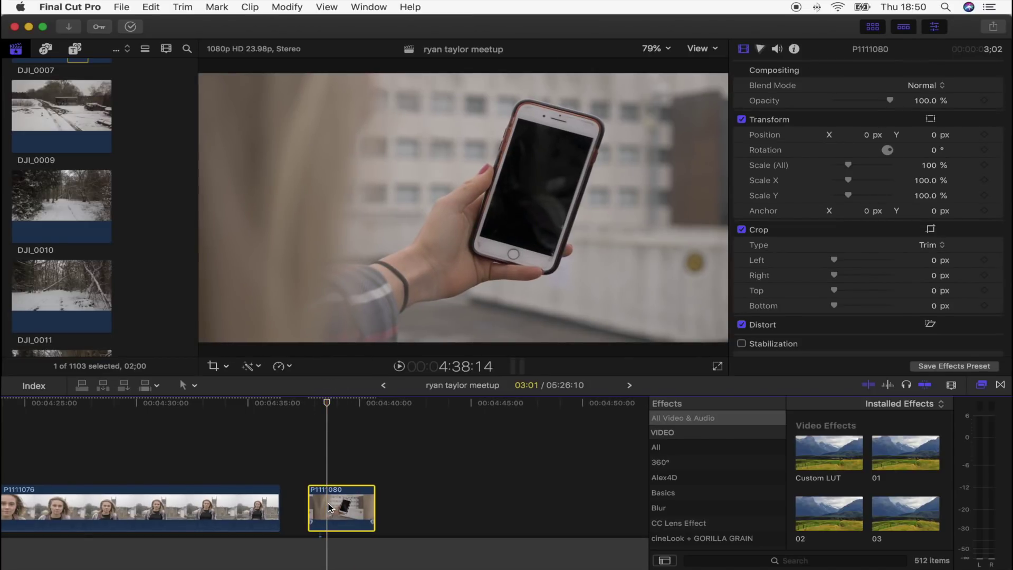
Step: Add a freeze hold to P1111080, lengthen it and move the playhead into the frozen part
{"action": "key", "text": "shift+h"}
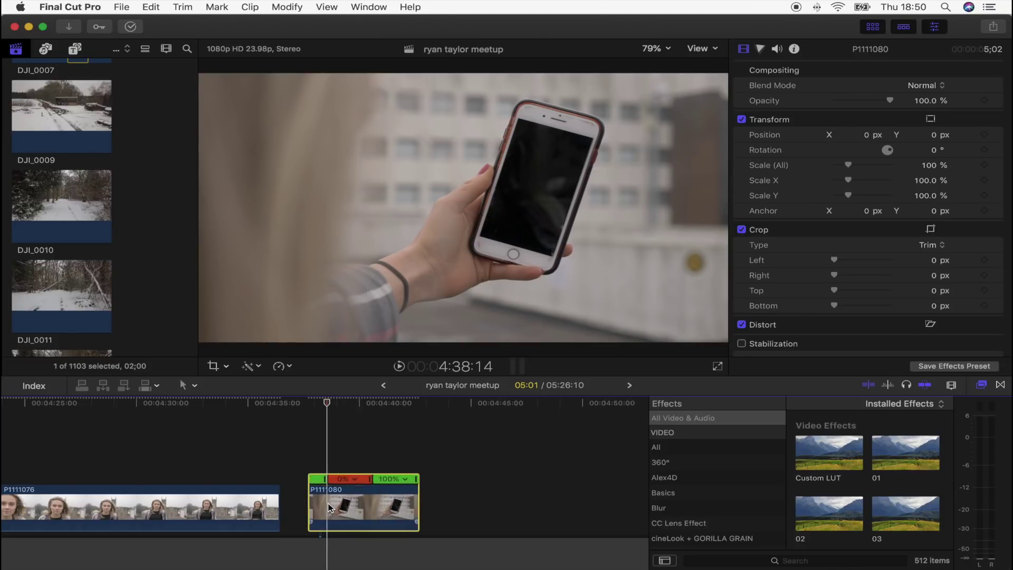
{"action": "left_click_drag", "start_coordinate": [401, 479], "coordinate": [537, 481]}
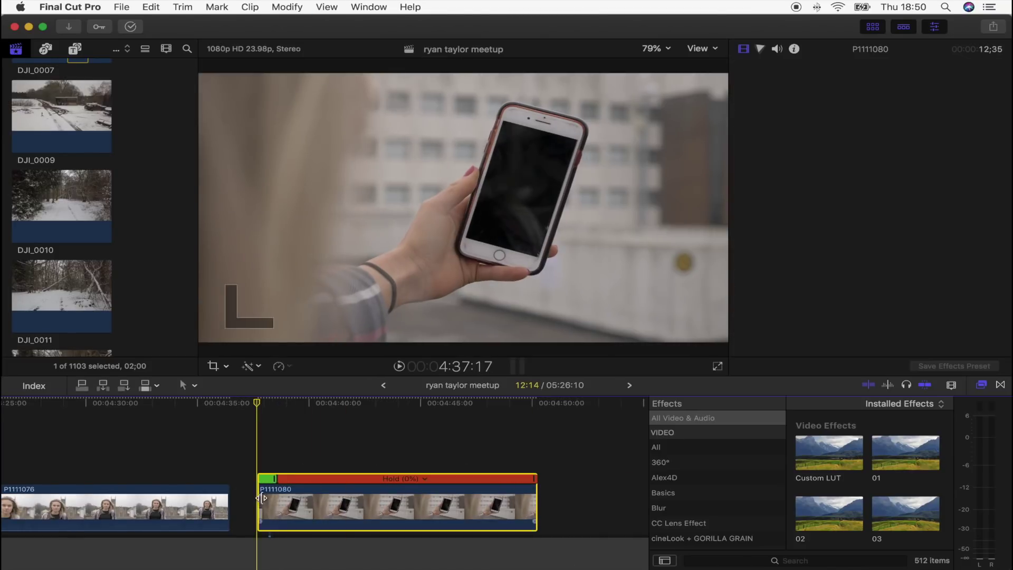
{"action": "left_click", "coordinate": [325, 403]}
{"action": "left_click_drag", "start_coordinate": [346, 406], "coordinate": [376, 432]}
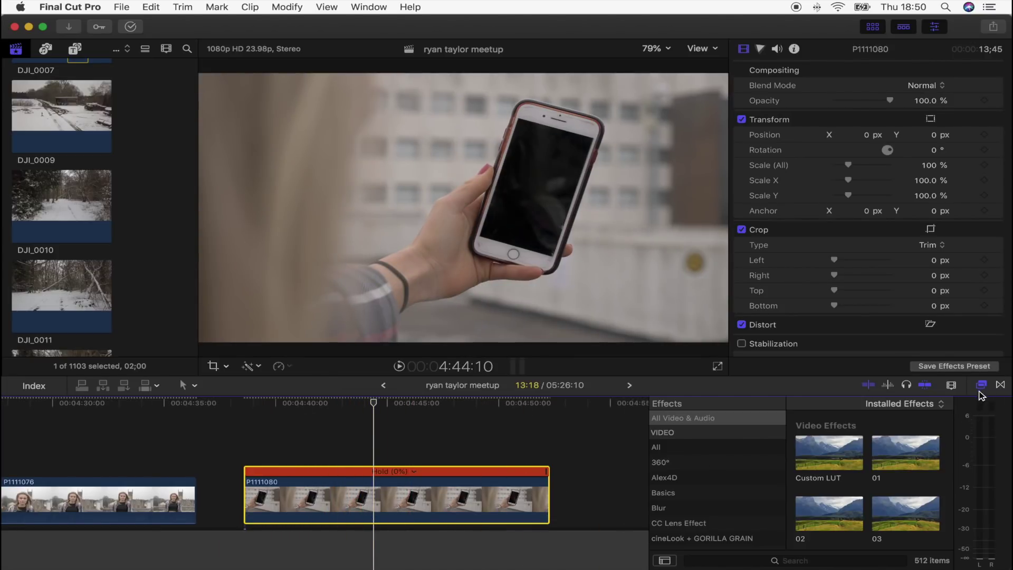
Step: Apply a Draw Mask tracing the phone screen and tick Invert Mask
{"action": "scroll", "coordinate": [681, 475], "scroll_direction": "down", "scroll_amount": 5}
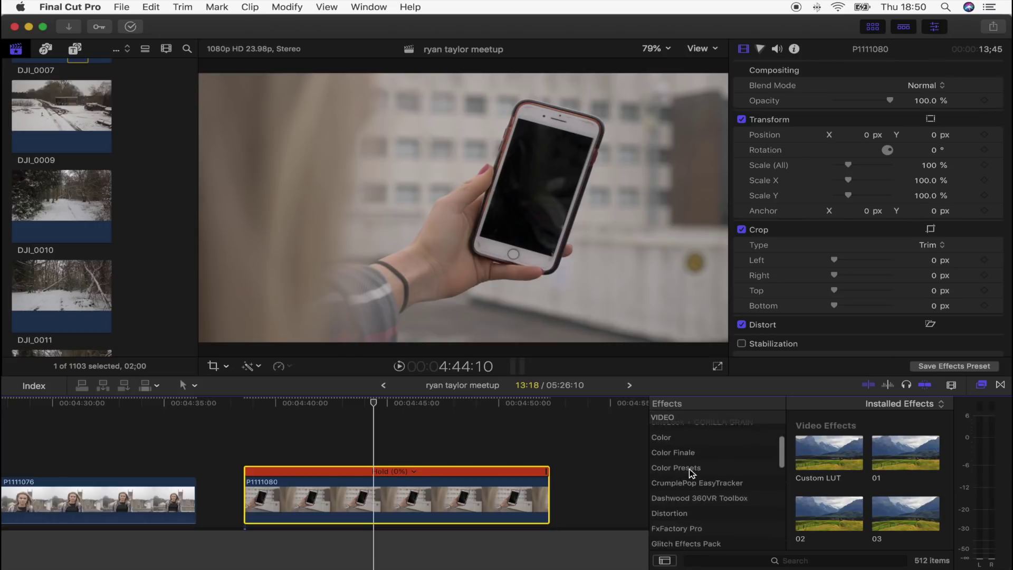
{"action": "left_click", "coordinate": [692, 531]}
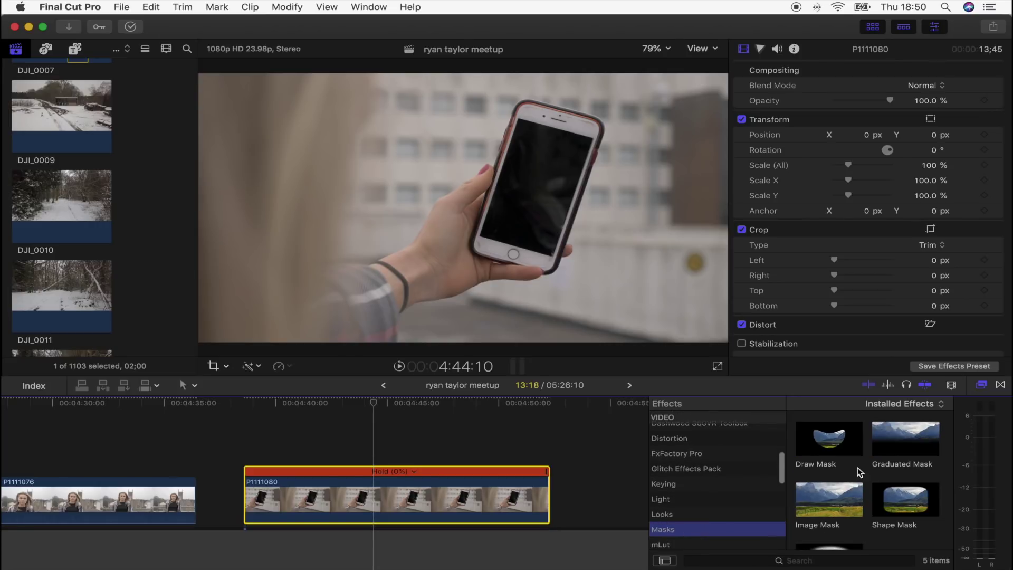
{"action": "mouse_move", "coordinate": [834, 450]}
{"action": "left_mouse_down"}
{"action": "mouse_move", "coordinate": [666, 430]}
{"action": "mouse_move", "coordinate": [374, 483]}
{"action": "mouse_move", "coordinate": [364, 497]}
{"action": "left_mouse_up"}
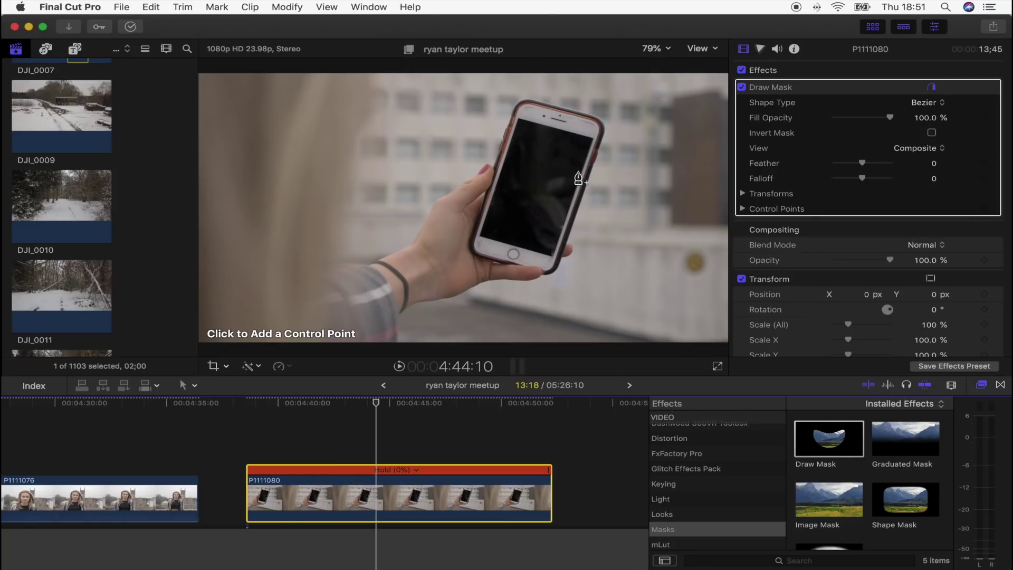
{"action": "left_click", "coordinate": [478, 237]}
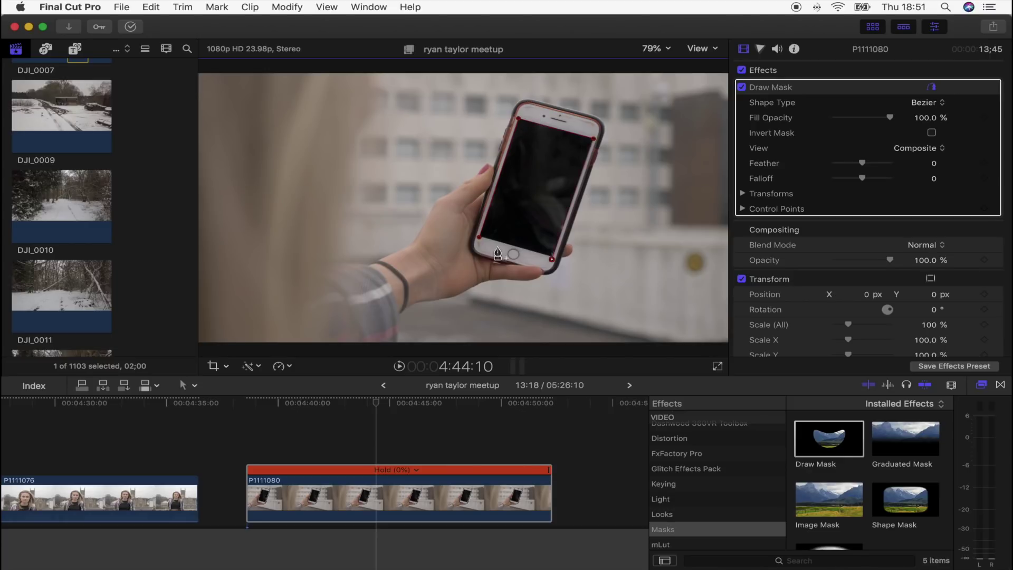
{"action": "left_click", "coordinate": [479, 237]}
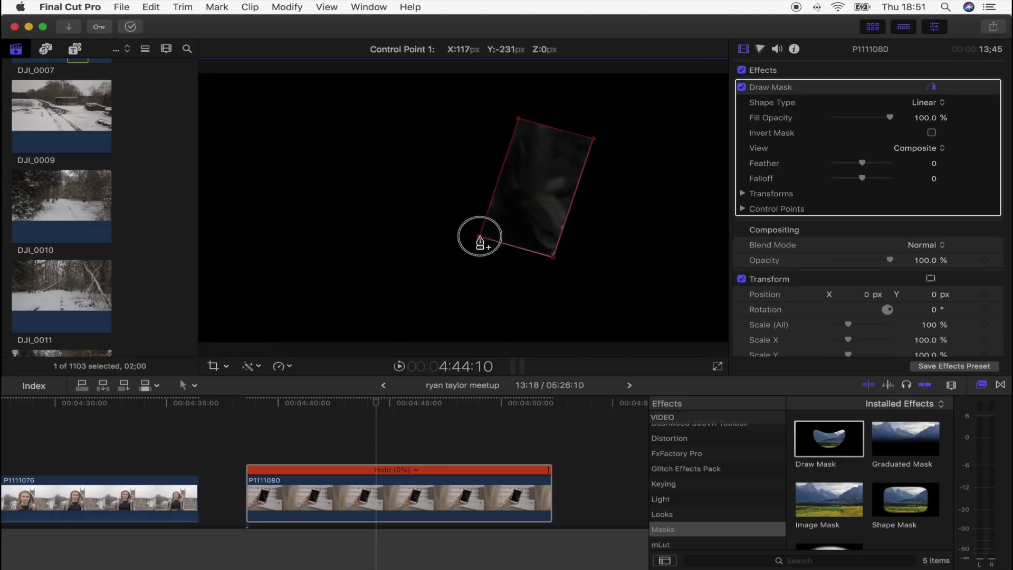
{"action": "left_click", "coordinate": [932, 134]}
{"action": "left_click", "coordinate": [802, 73]}
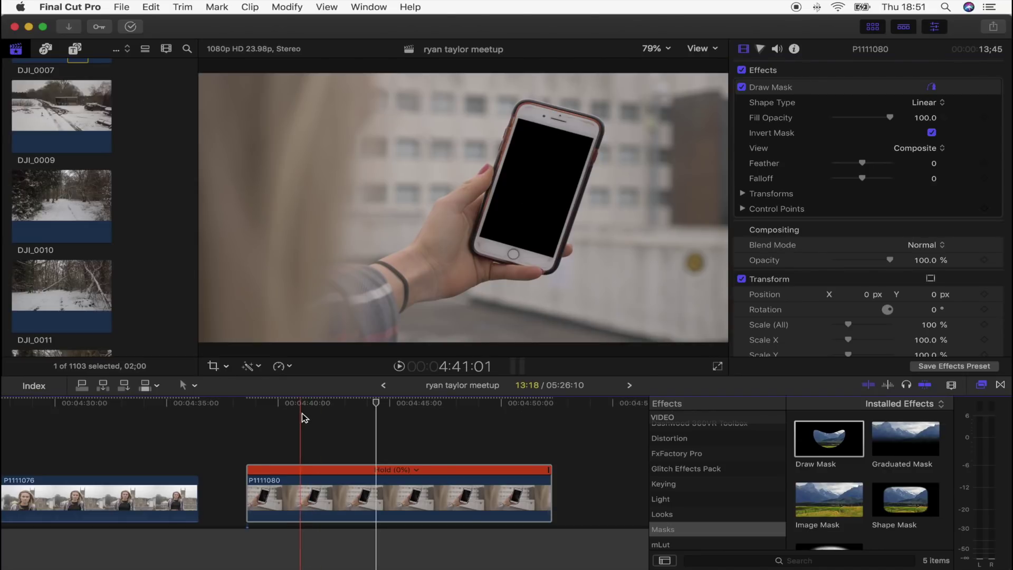
{"action": "left_click", "coordinate": [226, 367]}
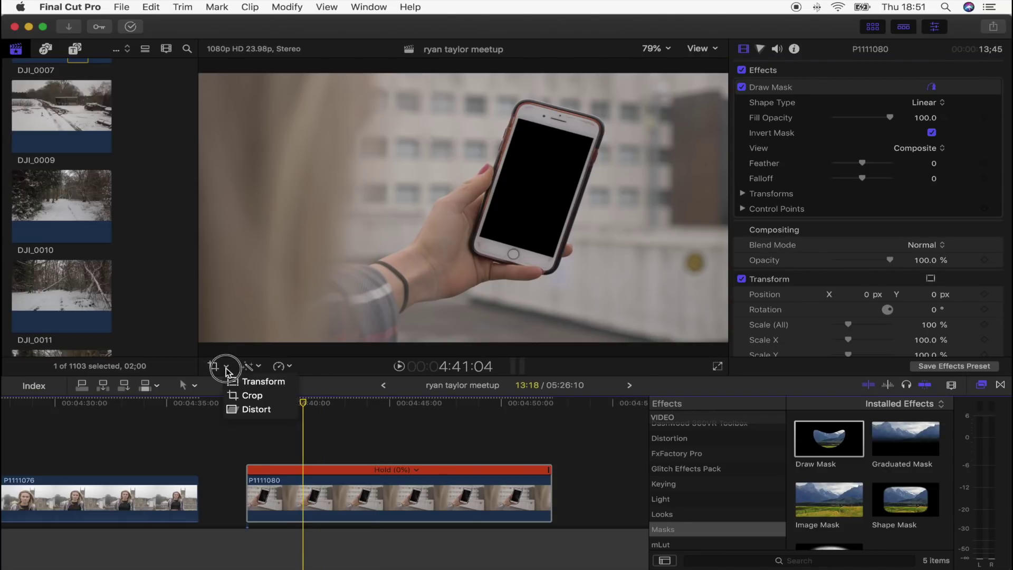
Step: Switch cropping to Ken Burns and fit the Start frame tightly over the phone screen
{"action": "left_click", "coordinate": [252, 395]}
{"action": "left_click", "coordinate": [507, 343]}
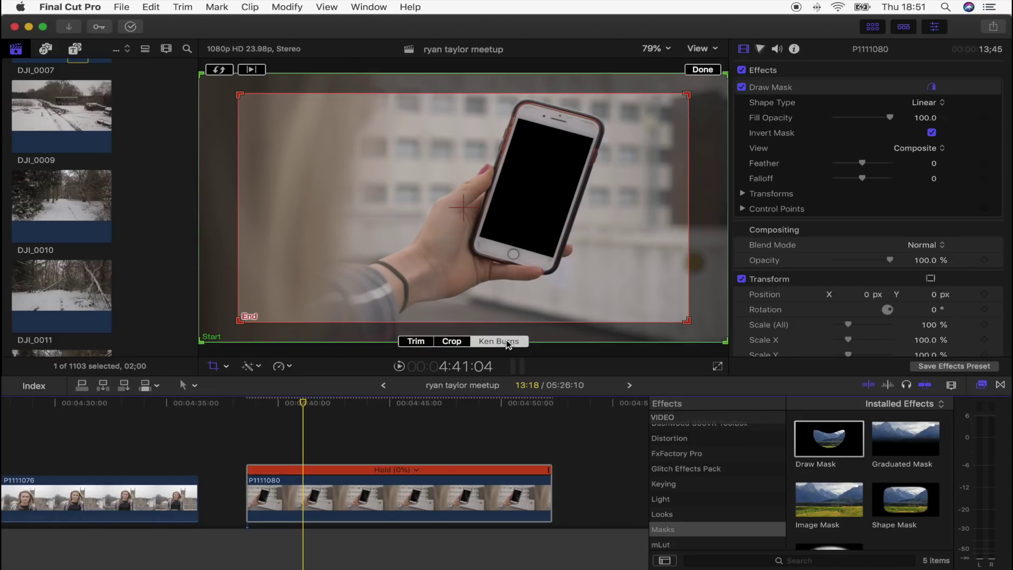
{"action": "left_click_drag", "start_coordinate": [211, 321], "coordinate": [410, 232]}
{"action": "left_click_drag", "start_coordinate": [466, 152], "coordinate": [337, 248]}
{"action": "left_click_drag", "start_coordinate": [280, 125], "coordinate": [501, 173]}
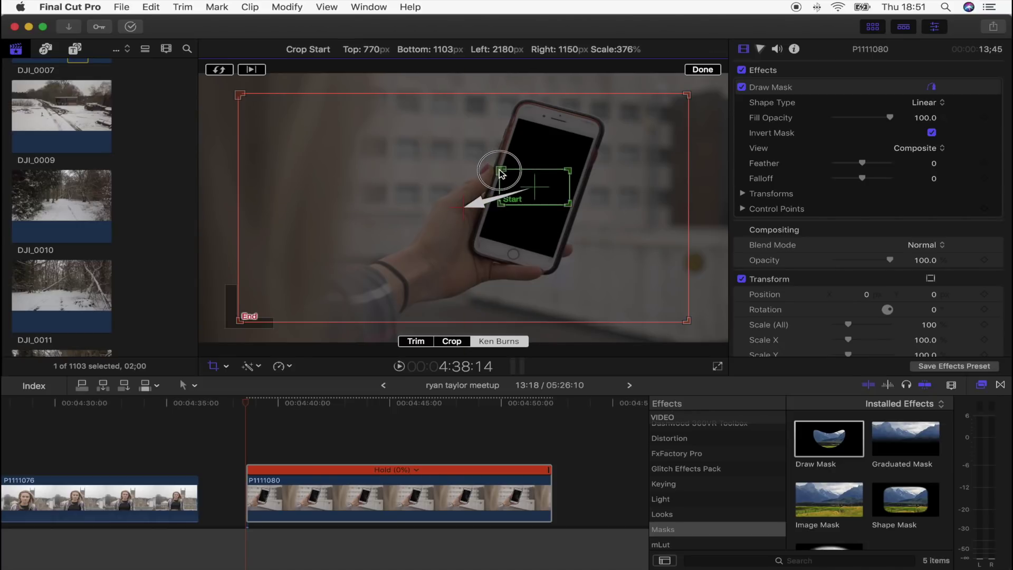
Step: Enlarge the End frame to the full picture and move the phone clip above P1111076
{"action": "left_click", "coordinate": [341, 130]}
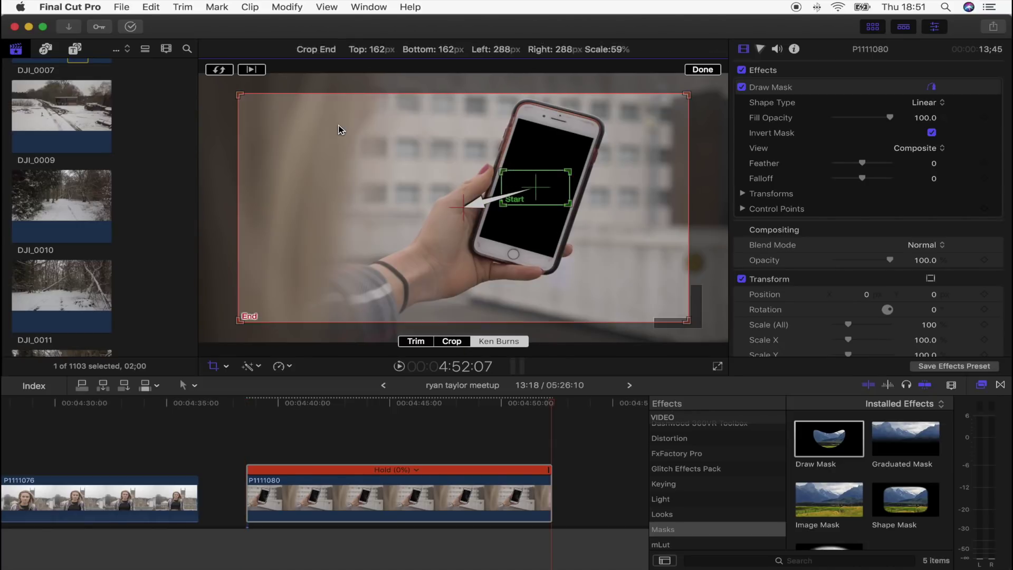
{"action": "left_click_drag", "start_coordinate": [244, 323], "coordinate": [181, 361]}
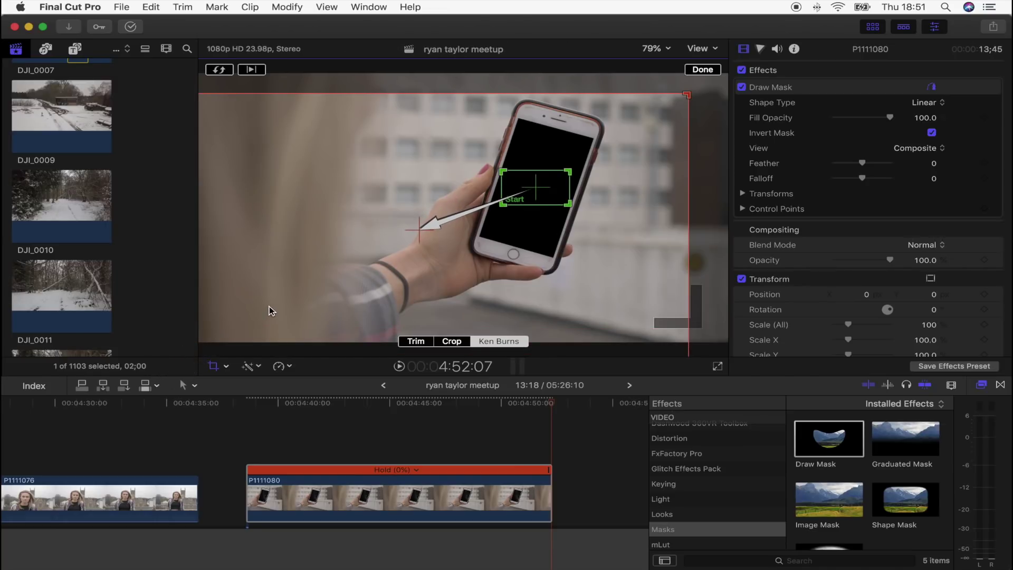
{"action": "left_click_drag", "start_coordinate": [269, 310], "coordinate": [201, 343]}
{"action": "mouse_move", "coordinate": [328, 283]}
{"action": "left_mouse_down"}
{"action": "mouse_move", "coordinate": [301, 290]}
{"action": "mouse_move", "coordinate": [321, 272]}
{"action": "left_mouse_up"}
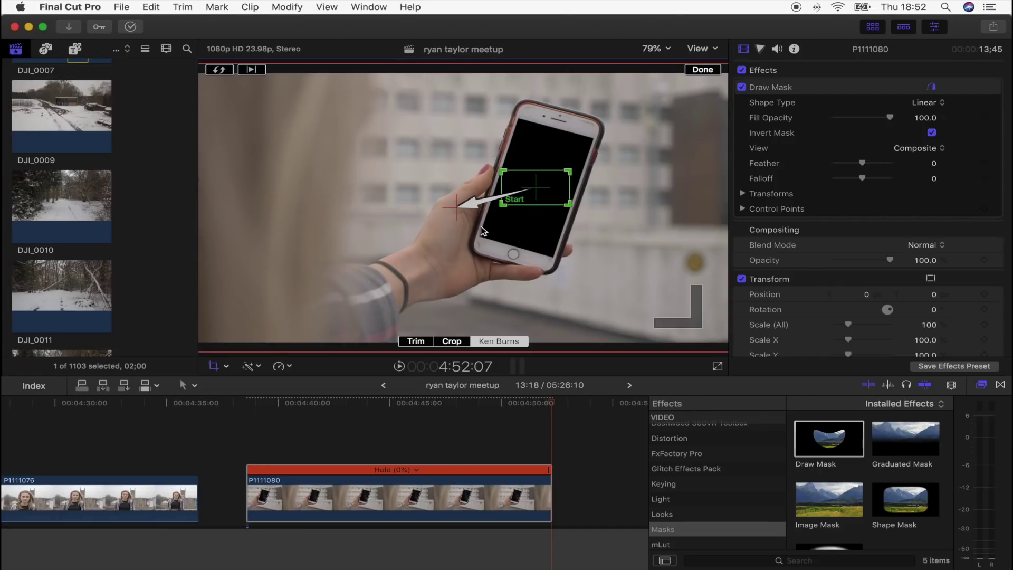
{"action": "left_click", "coordinate": [214, 367]}
{"action": "left_click_drag", "start_coordinate": [334, 498], "coordinate": [132, 442]}
Step: Play back the composite with P1111076 showing through the phone screen
{"action": "key", "text": "space"}
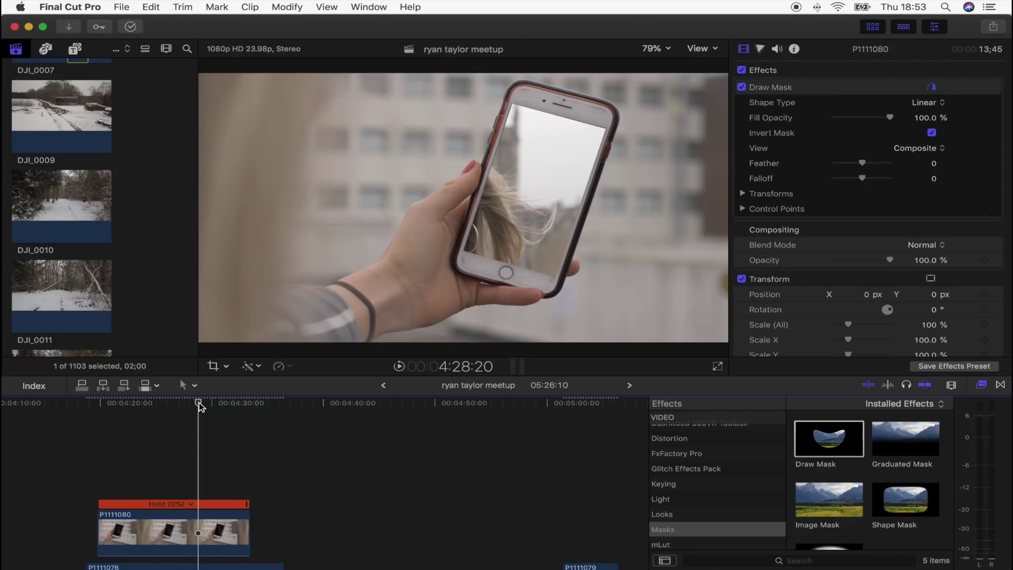
{"action": "scroll", "coordinate": [200, 406], "scroll_direction": "down", "scroll_amount": 3}
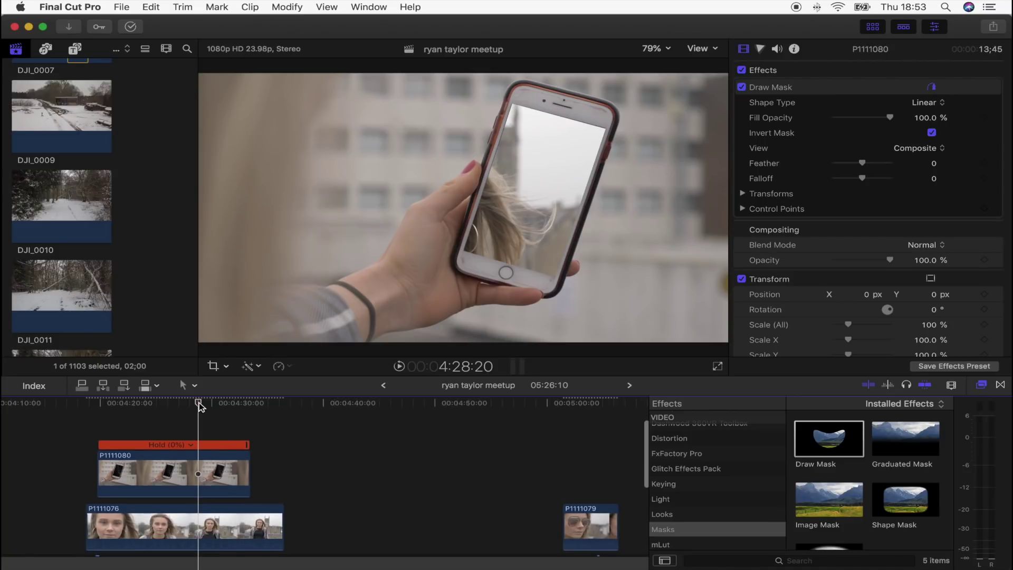
{"action": "scroll", "coordinate": [204, 441], "scroll_direction": "right", "scroll_amount": 3}
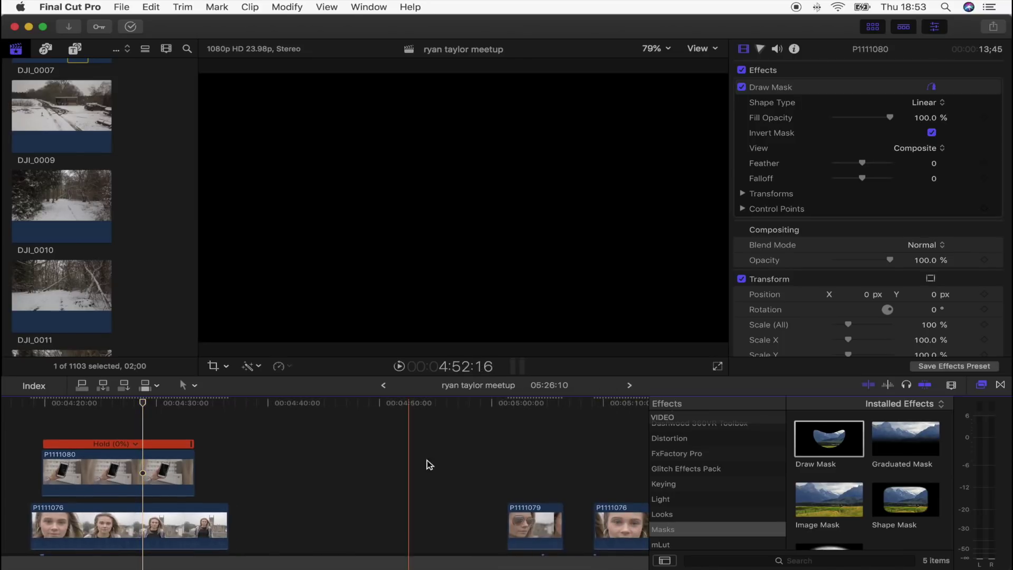
Step: Freeze P1111079, trim it to just the held frame and move it earlier
{"action": "left_click_drag", "start_coordinate": [527, 519], "coordinate": [343, 520]}
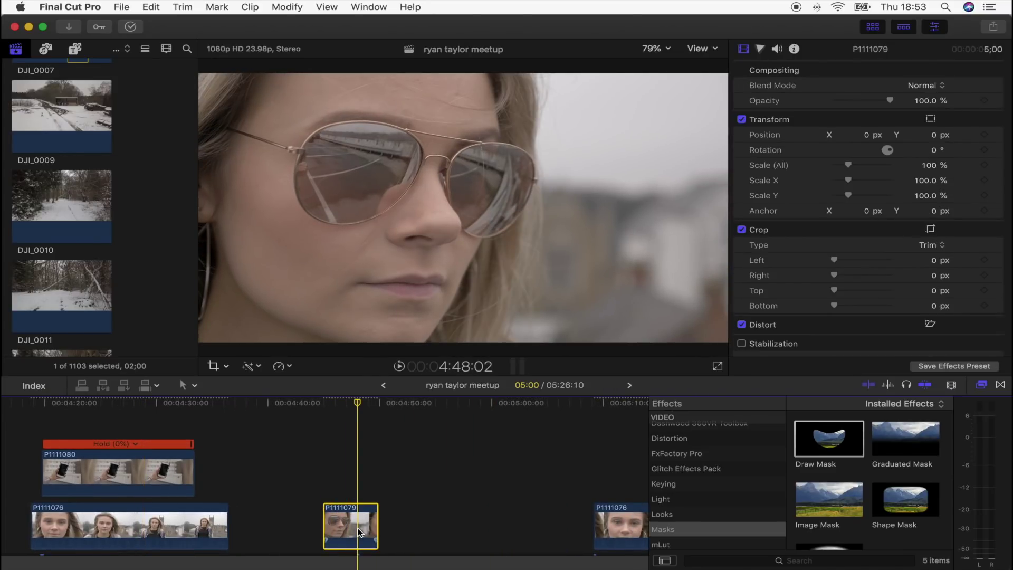
{"action": "key", "text": "shift+h"}
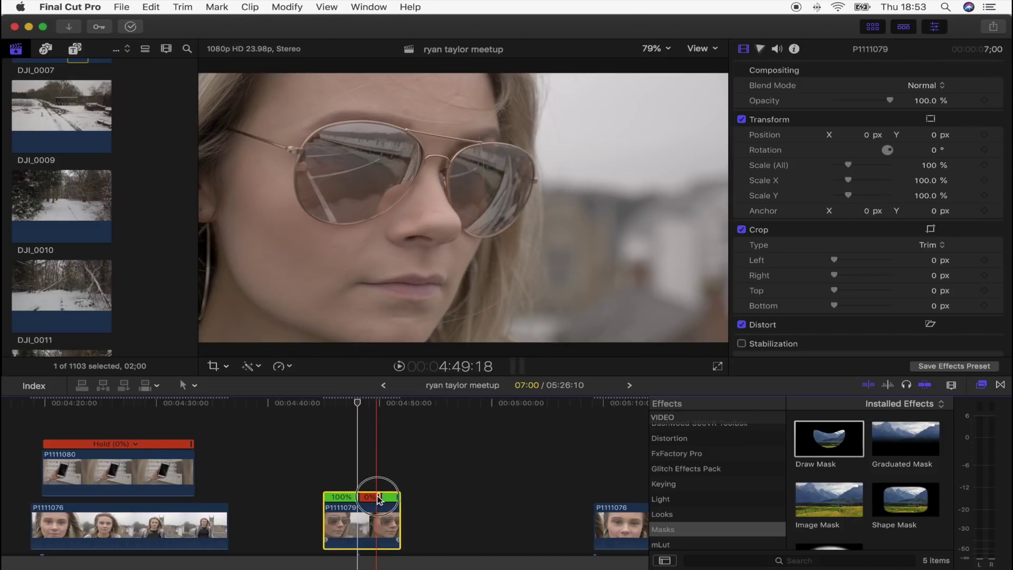
{"action": "left_click_drag", "start_coordinate": [381, 496], "coordinate": [583, 515]}
{"action": "left_click_drag", "start_coordinate": [325, 523], "coordinate": [359, 523]}
{"action": "left_click_drag", "start_coordinate": [422, 523], "coordinate": [328, 522]}
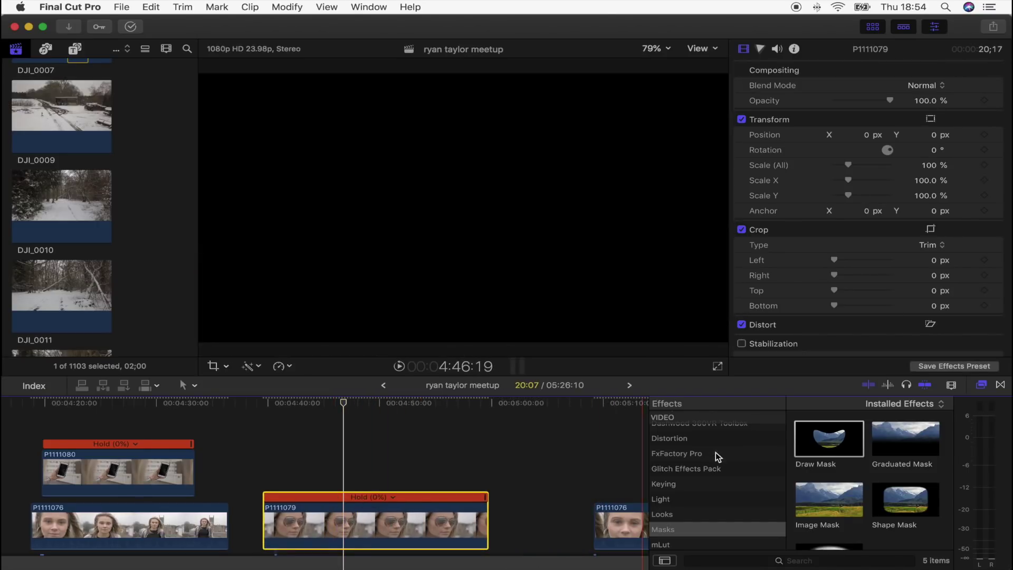
Step: At 150% zoom, draw an inverted Draw Mask around the left sunglasses lens, then fit the viewer
{"action": "mouse_move", "coordinate": [829, 439]}
{"action": "left_mouse_down"}
{"action": "mouse_move", "coordinate": [404, 485]}
{"action": "mouse_move", "coordinate": [355, 502]}
{"action": "left_mouse_up"}
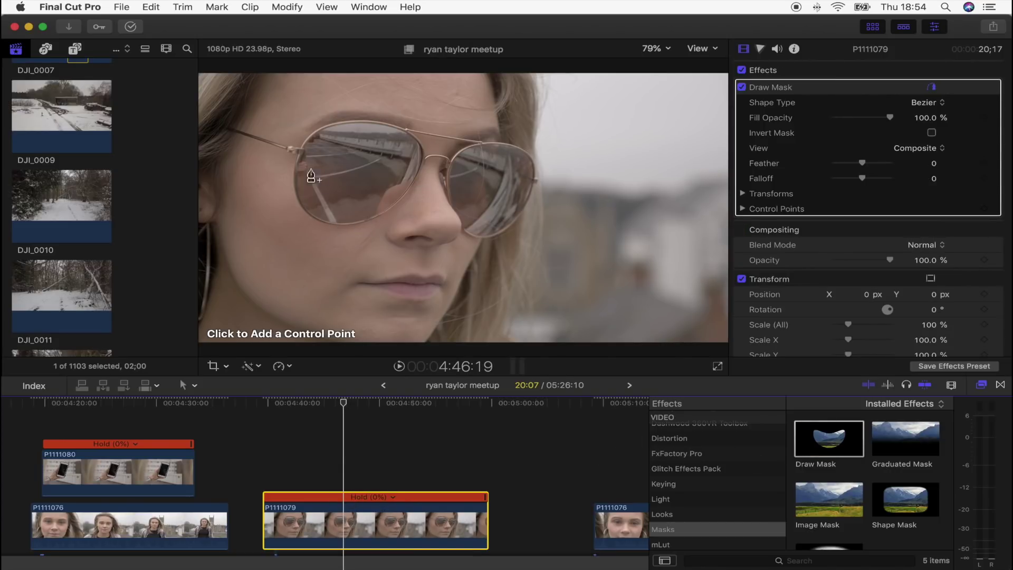
{"action": "left_click", "coordinate": [656, 48]}
{"action": "left_click", "coordinate": [666, 129]}
{"action": "scroll", "coordinate": [697, 208], "scroll_direction": "right", "scroll_amount": 3}
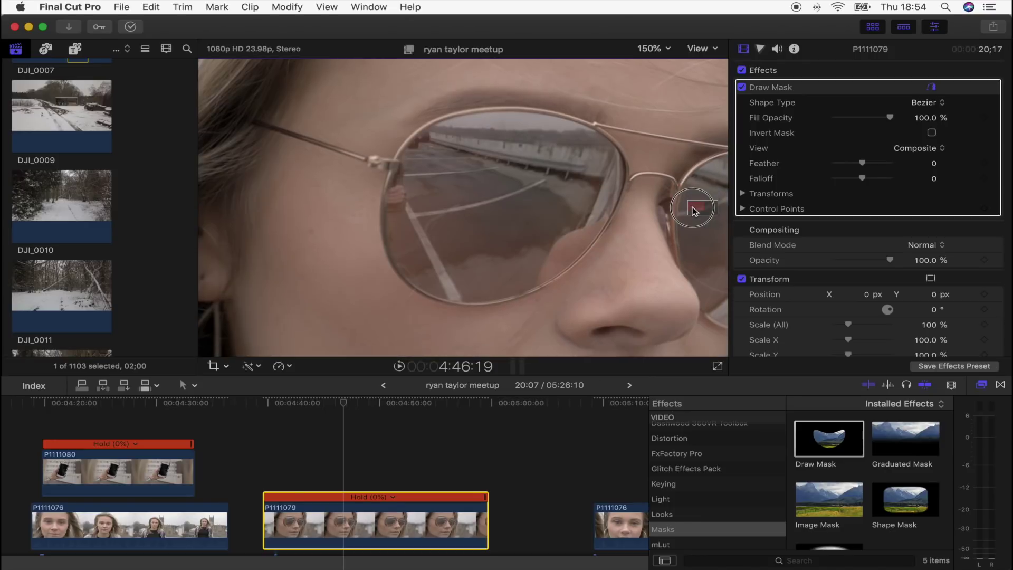
{"action": "scroll", "coordinate": [696, 208], "scroll_direction": "up", "scroll_amount": 1}
{"action": "left_click_drag", "start_coordinate": [467, 300], "coordinate": [473, 299]}
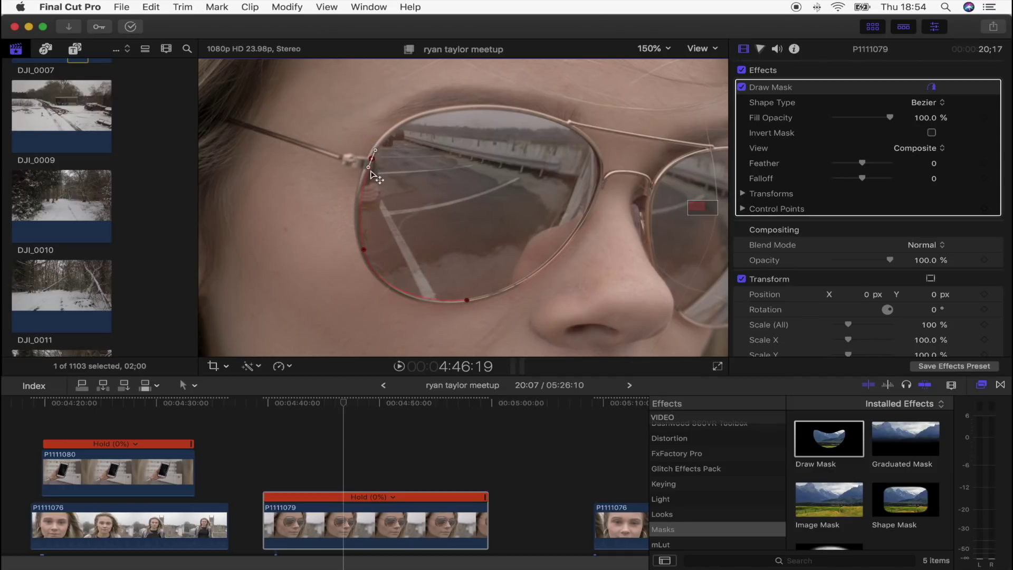
{"action": "left_click_drag", "start_coordinate": [450, 112], "coordinate": [503, 111]}
{"action": "left_click", "coordinate": [569, 238]}
{"action": "left_click", "coordinate": [515, 284]}
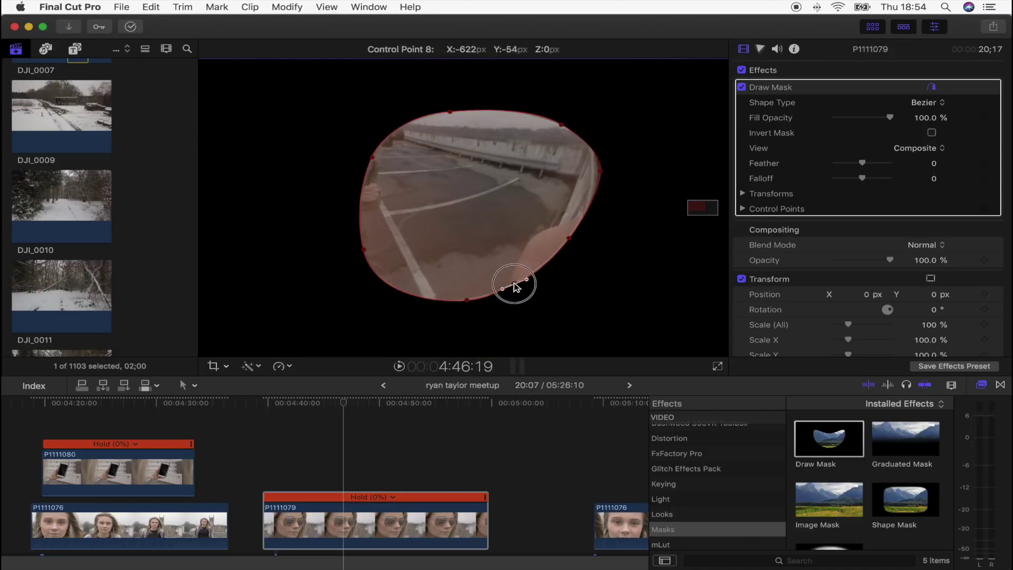
{"action": "left_click", "coordinate": [932, 132]}
{"action": "left_click", "coordinate": [654, 49]}
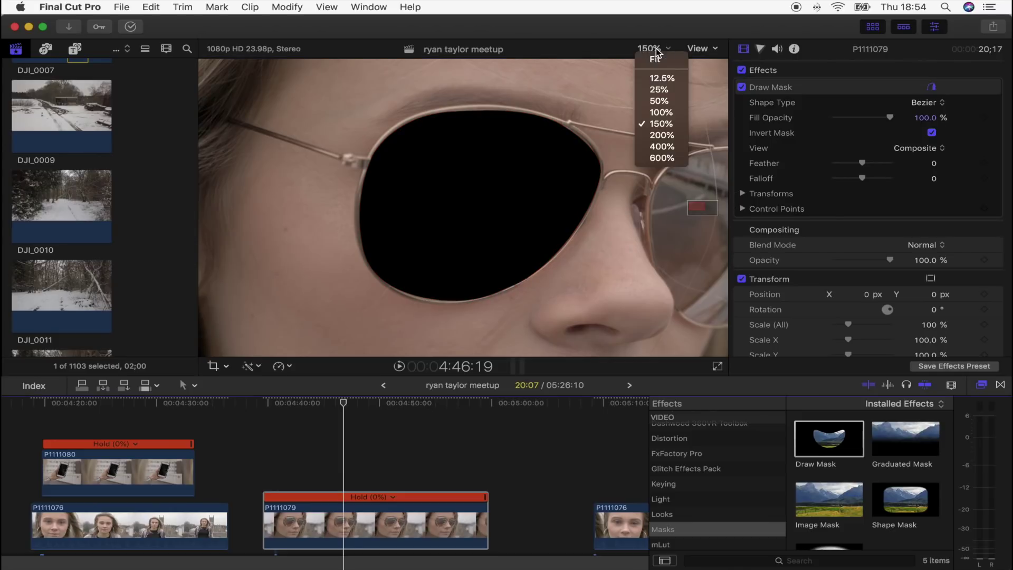
{"action": "left_click", "coordinate": [656, 60]}
Step: Set a Ken Burns Start frame tight on the left lens and an End frame near full frame
{"action": "key", "text": "j"}
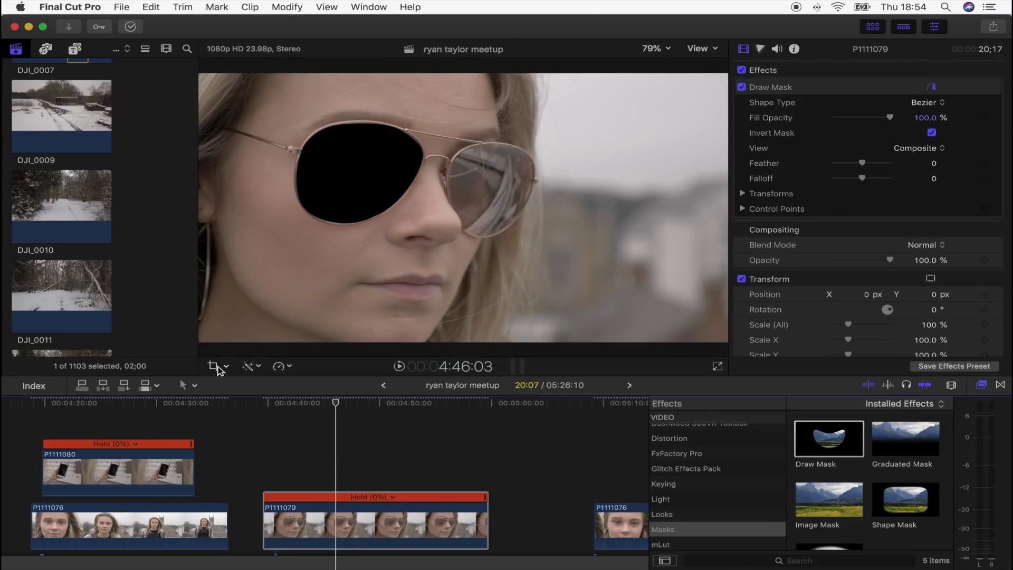
{"action": "left_click", "coordinate": [213, 367]}
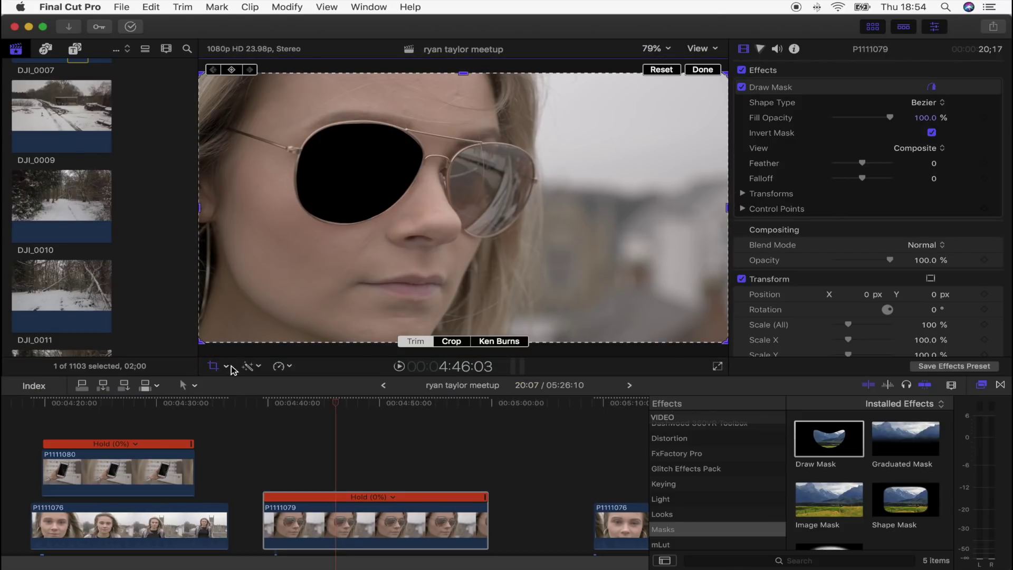
{"action": "left_click", "coordinate": [502, 342]}
{"action": "left_click_drag", "start_coordinate": [202, 344], "coordinate": [630, 165]}
{"action": "left_click_drag", "start_coordinate": [653, 115], "coordinate": [318, 185]}
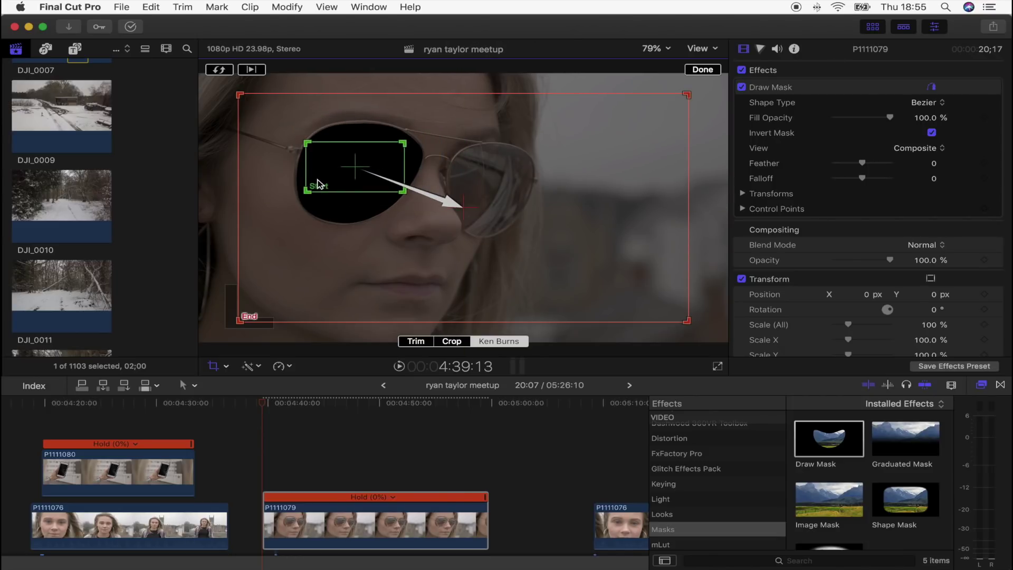
{"action": "left_click", "coordinate": [289, 288]}
{"action": "left_click_drag", "start_coordinate": [239, 323], "coordinate": [229, 342]}
{"action": "left_click", "coordinate": [717, 68]}
Step: Stack P1111079 above P1111080 and preview the layered clips around 4:27
{"action": "left_click_drag", "start_coordinate": [345, 522], "coordinate": [136, 437]}
{"action": "left_click", "coordinate": [106, 403]}
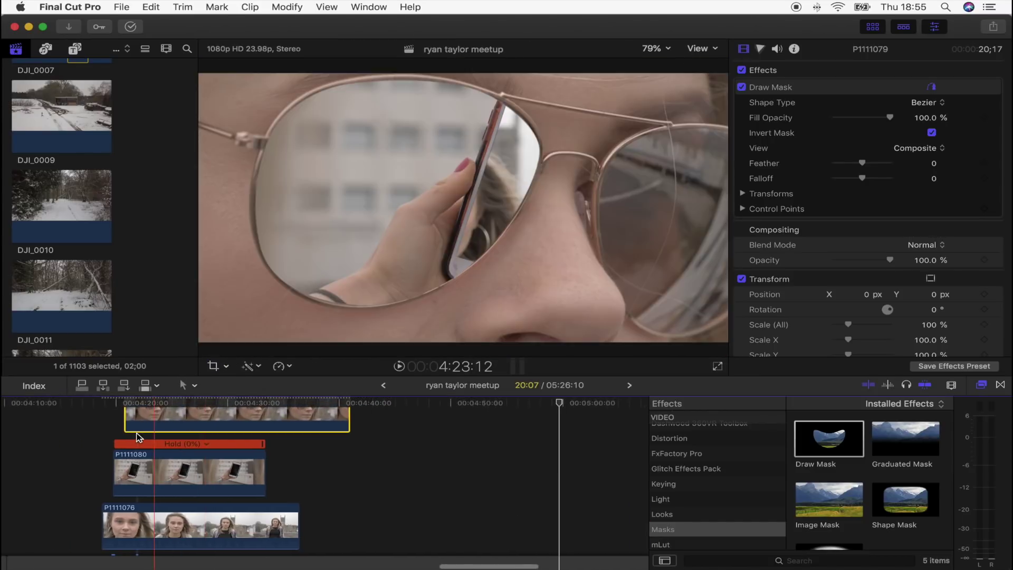
{"action": "scroll", "coordinate": [154, 422], "scroll_direction": "left", "scroll_amount": 3}
{"action": "scroll", "coordinate": [174, 410], "scroll_direction": "right", "scroll_amount": 2}
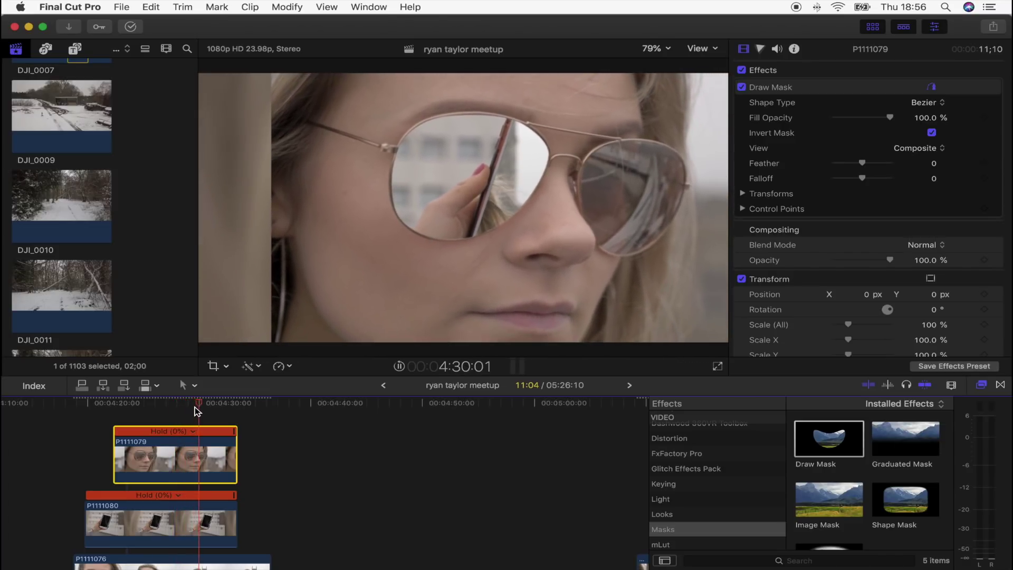
{"action": "key", "text": "space"}
{"action": "left_click", "coordinate": [176, 404]}
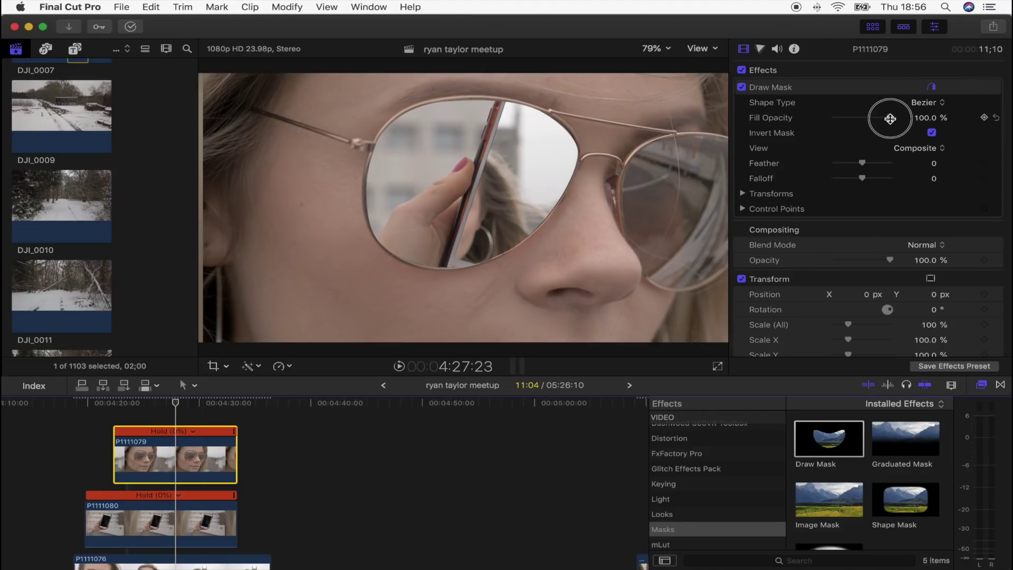
Step: Set the lens mask's Fill Opacity to 65.42% and Feather to 21
{"action": "left_click_drag", "start_coordinate": [890, 119], "coordinate": [867, 123]}
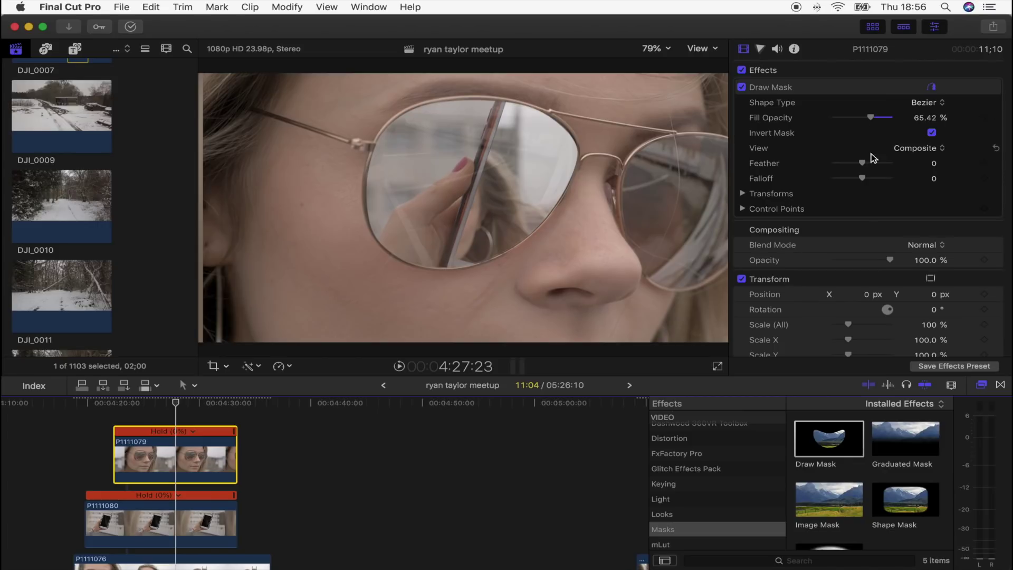
{"action": "mouse_move", "coordinate": [863, 165]}
{"action": "left_mouse_down"}
{"action": "mouse_move", "coordinate": [847, 167]}
{"action": "mouse_move", "coordinate": [869, 167]}
{"action": "left_mouse_up"}
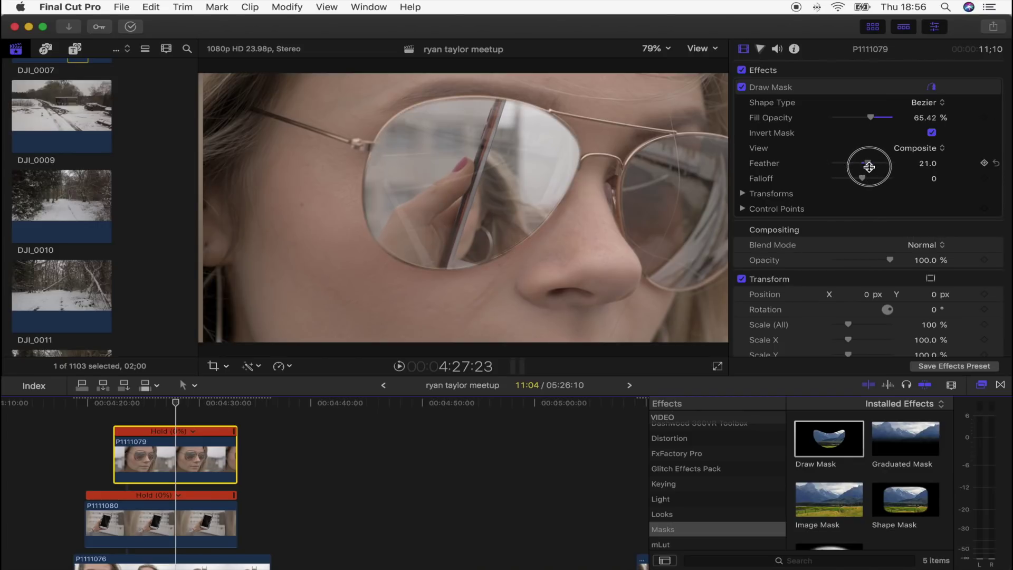
{"action": "scroll", "coordinate": [238, 477], "scroll_direction": "right", "scroll_amount": 10}
{"action": "left_click", "coordinate": [237, 477]}
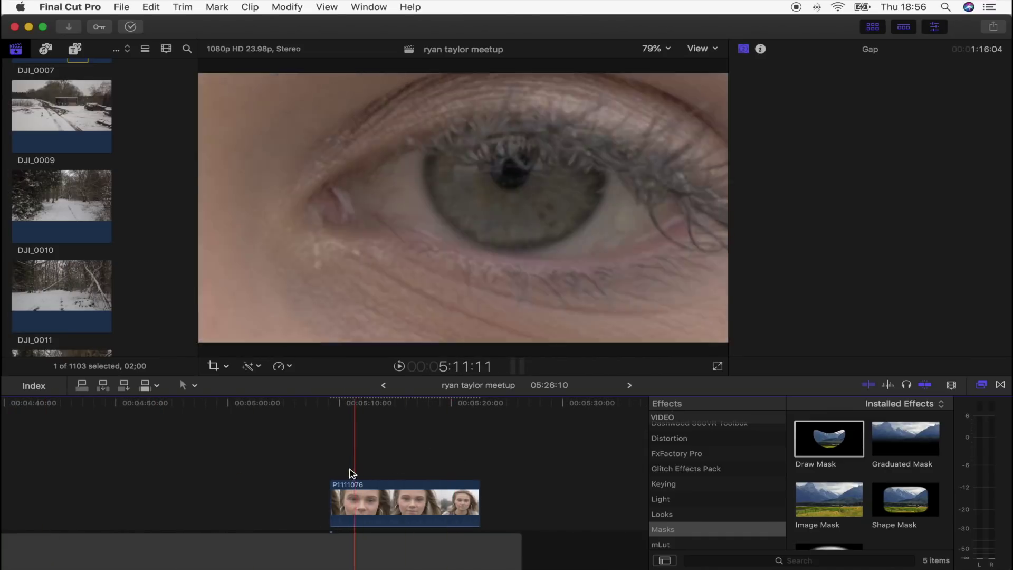
Step: Select P1111076, find a frame, apply Draw Mask and zoom the viewer to 200%
{"action": "left_click", "coordinate": [333, 499]}
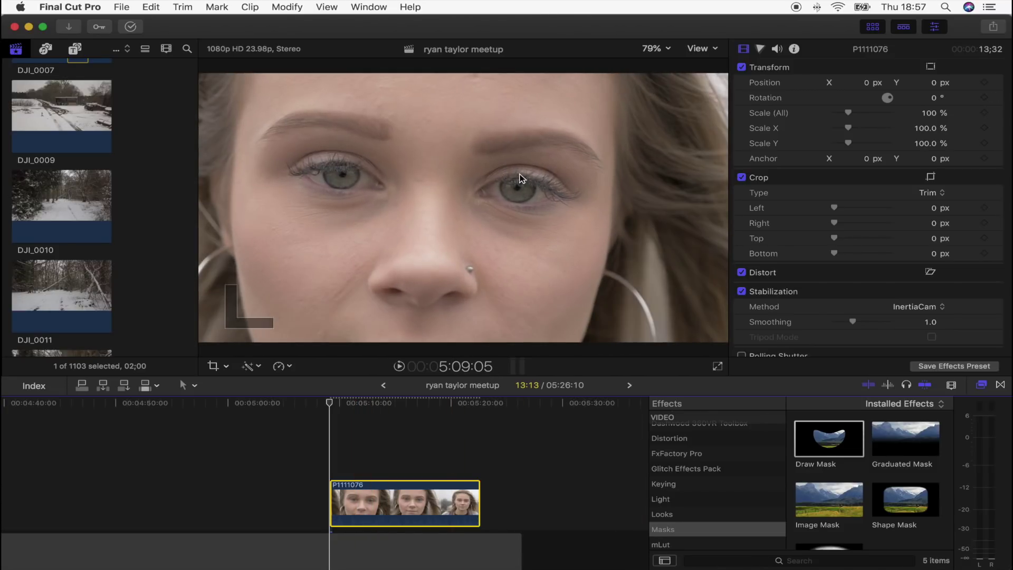
{"action": "mouse_move", "coordinate": [331, 404]}
{"action": "left_mouse_down"}
{"action": "mouse_move", "coordinate": [435, 408]}
{"action": "mouse_move", "coordinate": [346, 404]}
{"action": "left_mouse_up"}
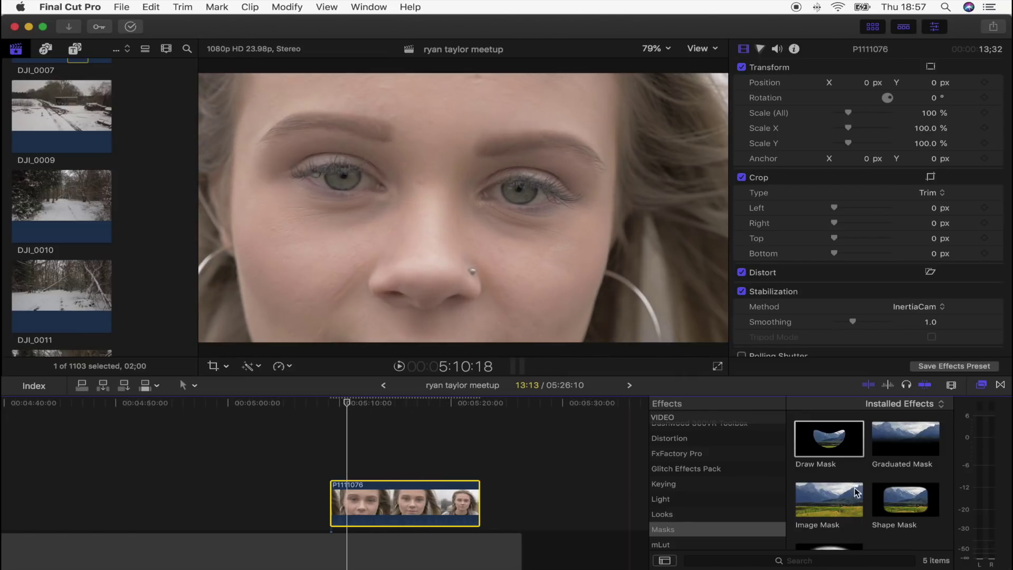
{"action": "mouse_move", "coordinate": [821, 442]}
{"action": "left_mouse_down"}
{"action": "mouse_move", "coordinate": [407, 460]}
{"action": "mouse_move", "coordinate": [407, 499]}
{"action": "left_mouse_up"}
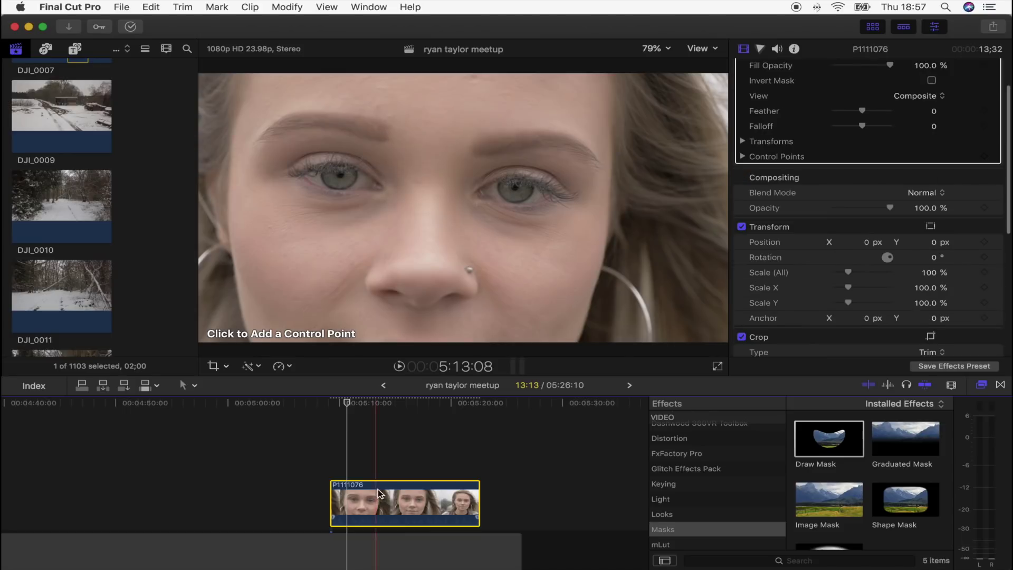
{"action": "left_click", "coordinate": [655, 48]}
{"action": "left_click", "coordinate": [662, 135]}
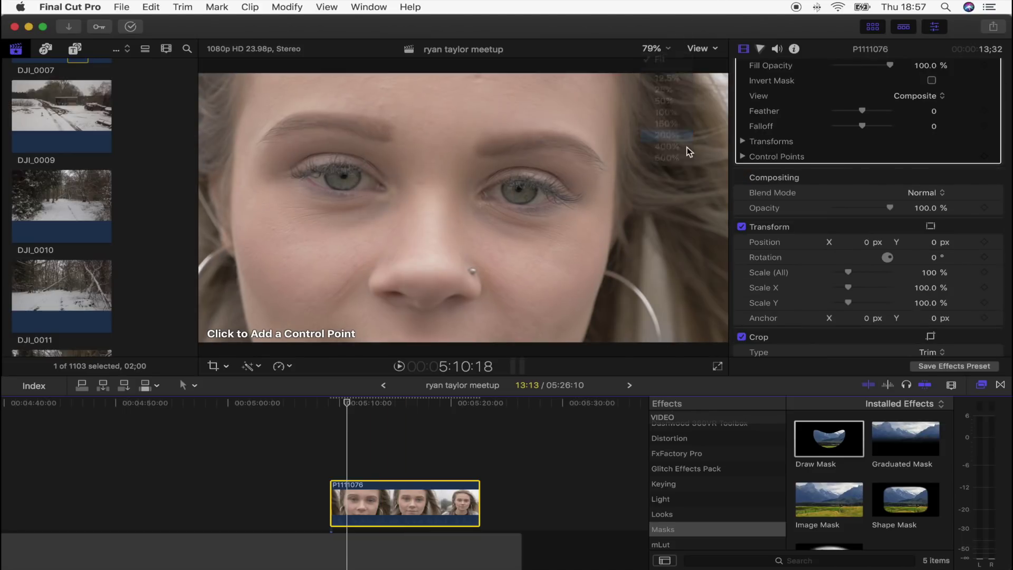
{"action": "left_click", "coordinate": [652, 48]}
{"action": "left_click", "coordinate": [664, 136]}
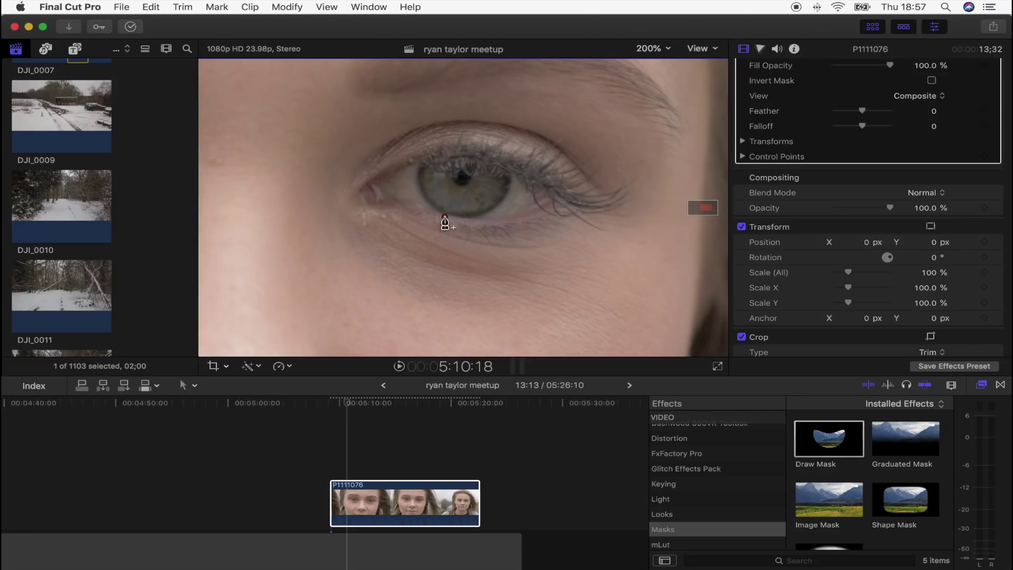
Step: Draw a curved mask around the iris, invert it and set Feather to -100
{"action": "left_click", "coordinate": [414, 184]}
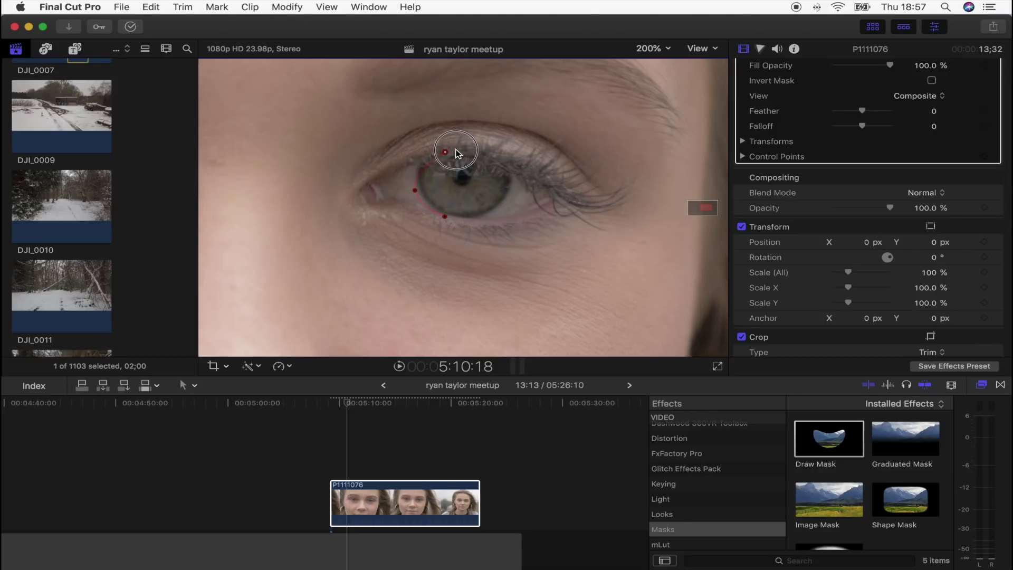
{"action": "double_click", "coordinate": [443, 152]}
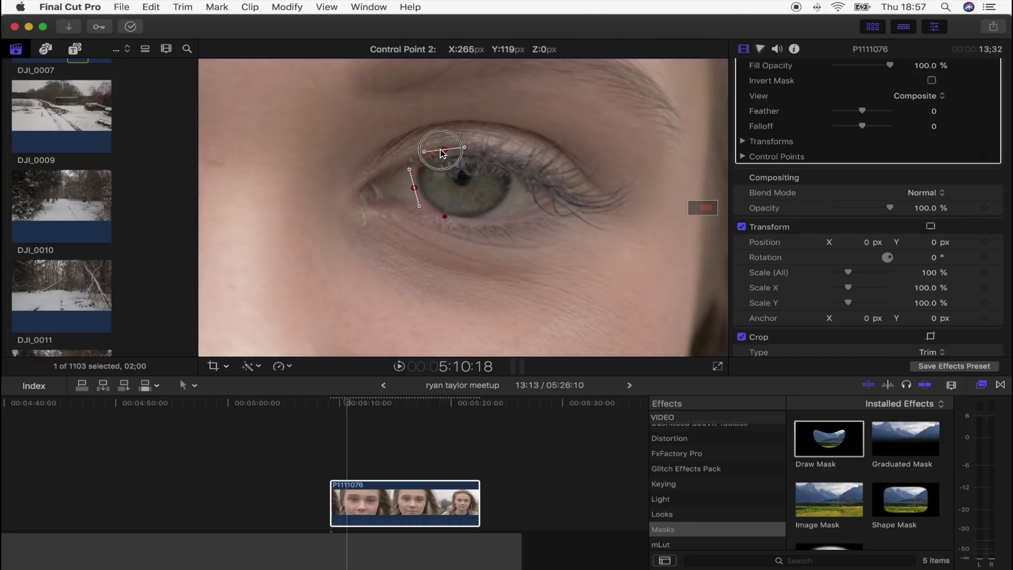
{"action": "left_click_drag", "start_coordinate": [443, 153], "coordinate": [440, 153]}
{"action": "left_click", "coordinate": [491, 218]}
{"action": "left_click", "coordinate": [445, 217]}
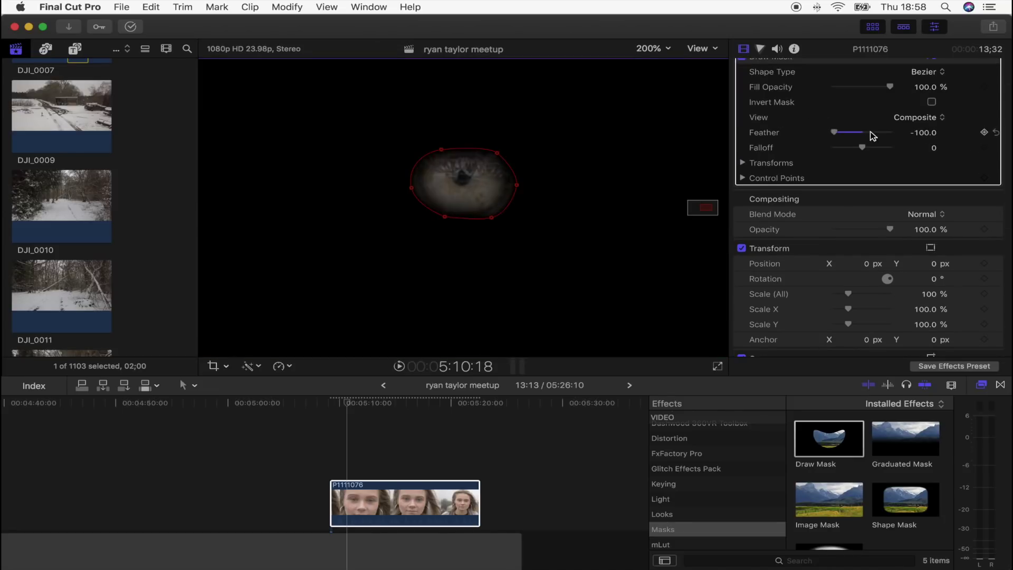
{"action": "left_click", "coordinate": [931, 102]}
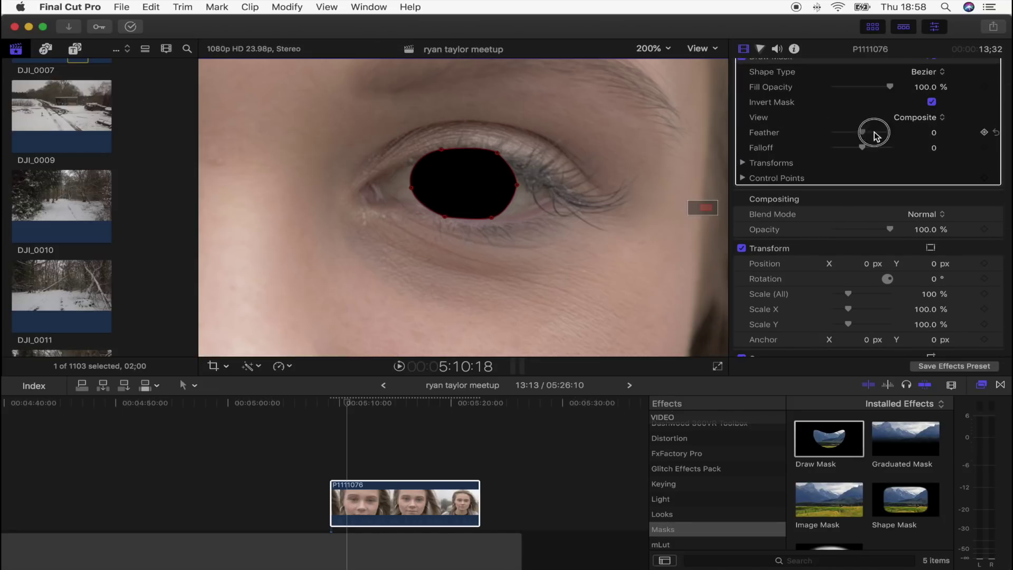
{"action": "left_click_drag", "start_coordinate": [875, 135], "coordinate": [793, 140]}
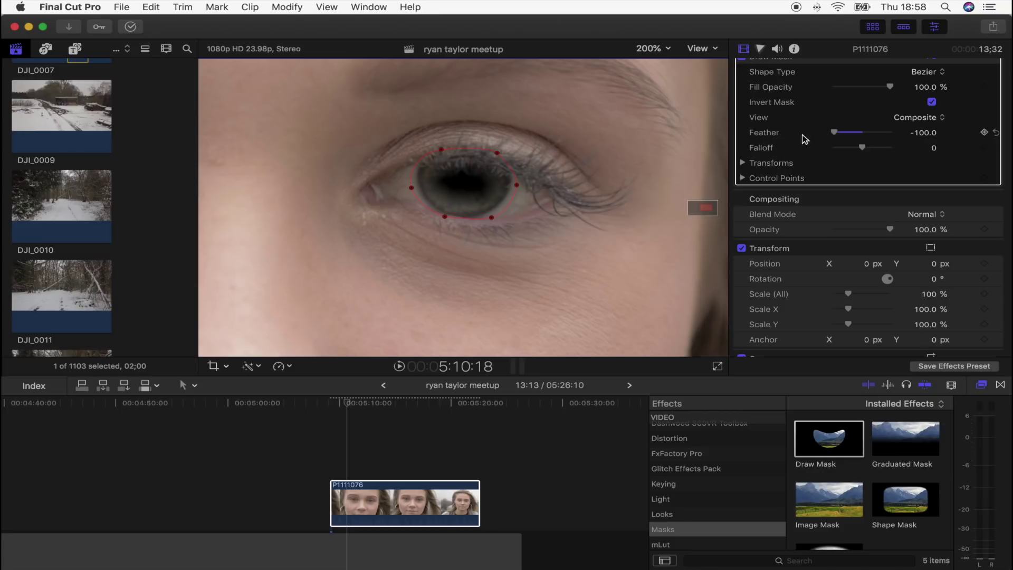
Step: Set the mask Falloff to -100 and expand its Transforms settings
{"action": "scroll", "coordinate": [840, 137], "scroll_direction": "up", "scroll_amount": 2}
{"action": "left_click_drag", "start_coordinate": [862, 170], "coordinate": [806, 174]}
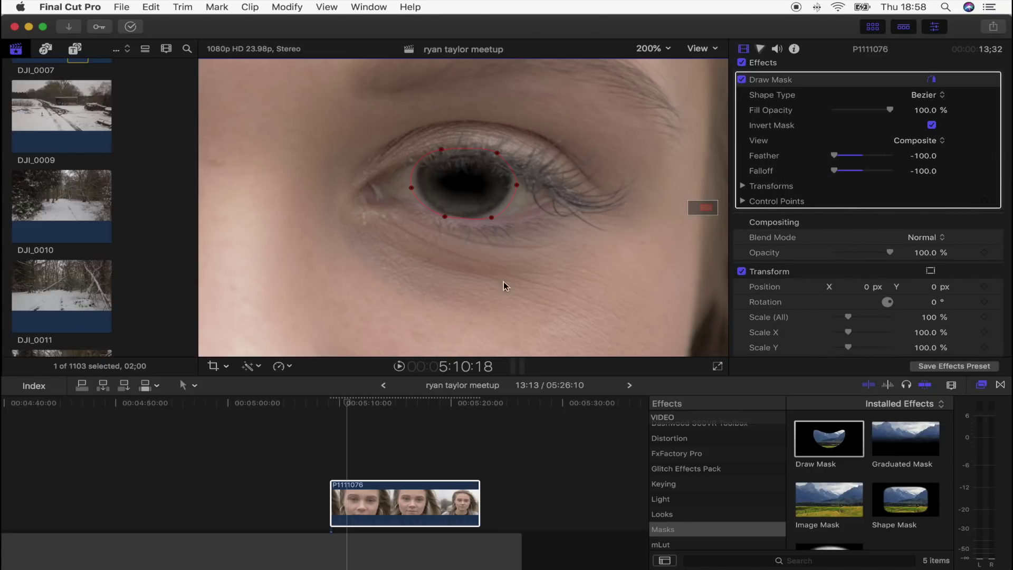
{"action": "left_click", "coordinate": [743, 186]}
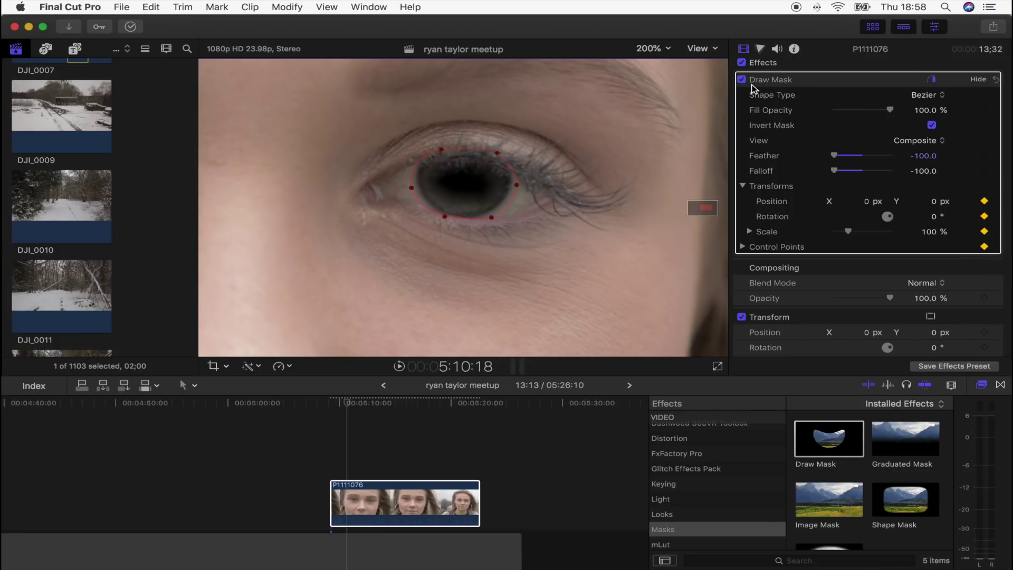
Step: Step back through frames, repositioning the mask over the iris to keyframe its movement
{"action": "left_click", "coordinate": [348, 404]}
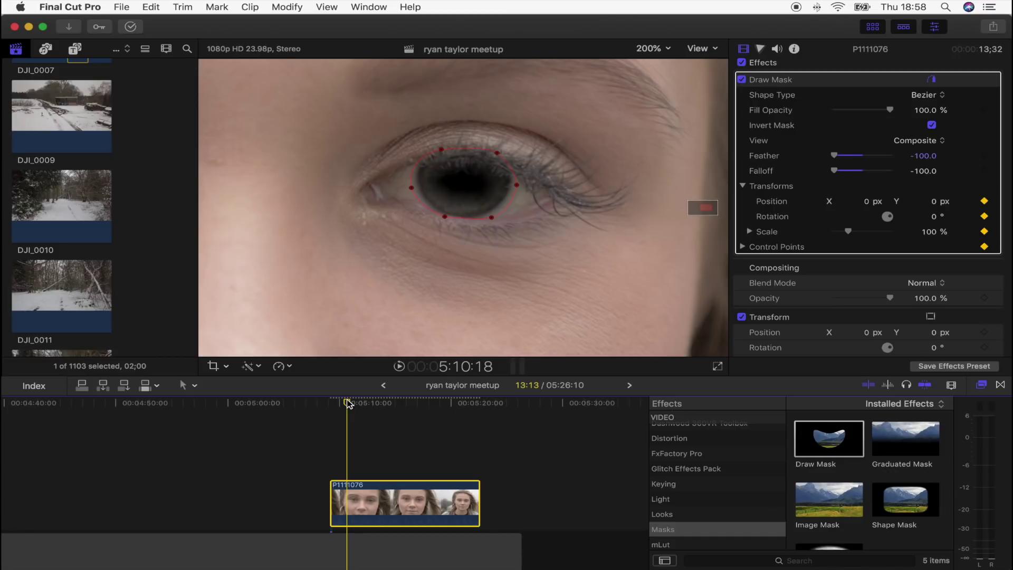
{"action": "key", "text": "Left"}
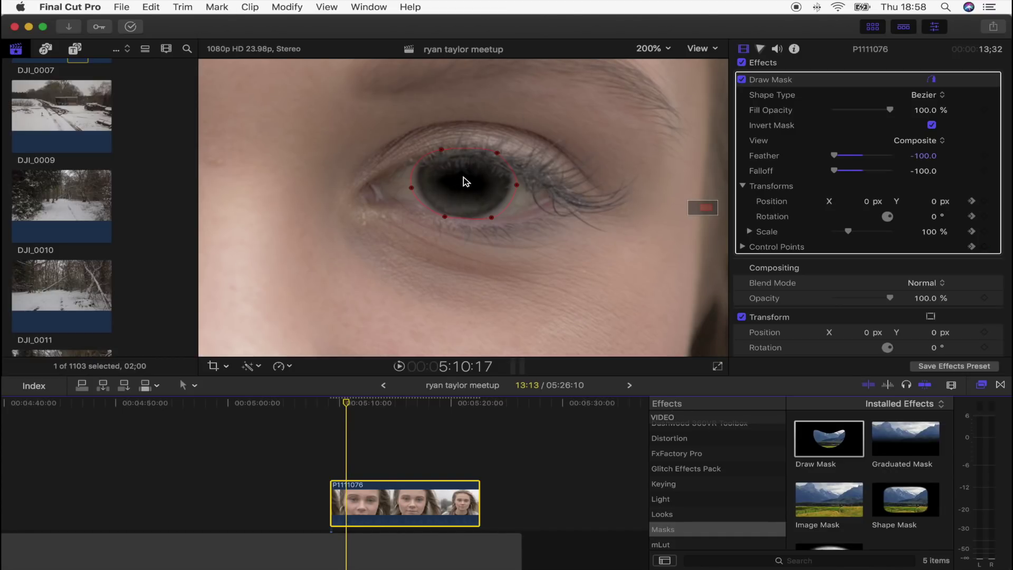
{"action": "key", "text": "shift+Left"}
{"action": "left_click_drag", "start_coordinate": [466, 182], "coordinate": [469, 184]}
{"action": "key", "text": "Left"}
{"action": "key", "text": "Left"}
{"action": "key", "text": "Left"}
{"action": "key", "text": "Left"}
{"action": "key", "text": "Left"}
{"action": "key", "text": "Left"}
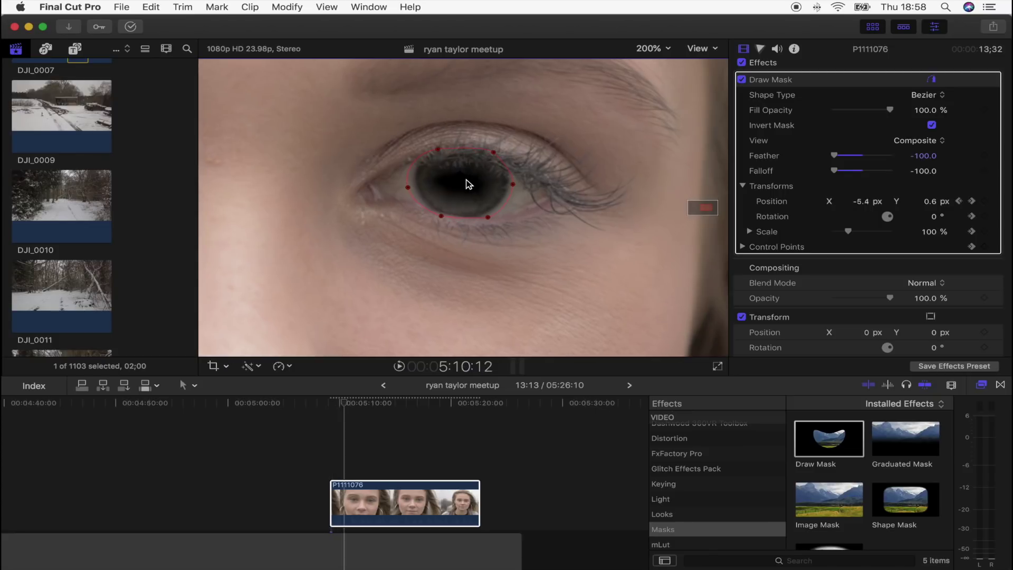
{"action": "left_click_drag", "start_coordinate": [469, 183], "coordinate": [406, 160]}
{"action": "left_click", "coordinate": [413, 403]}
{"action": "left_click_drag", "start_coordinate": [413, 404], "coordinate": [340, 417]}
{"action": "left_click", "coordinate": [653, 49]}
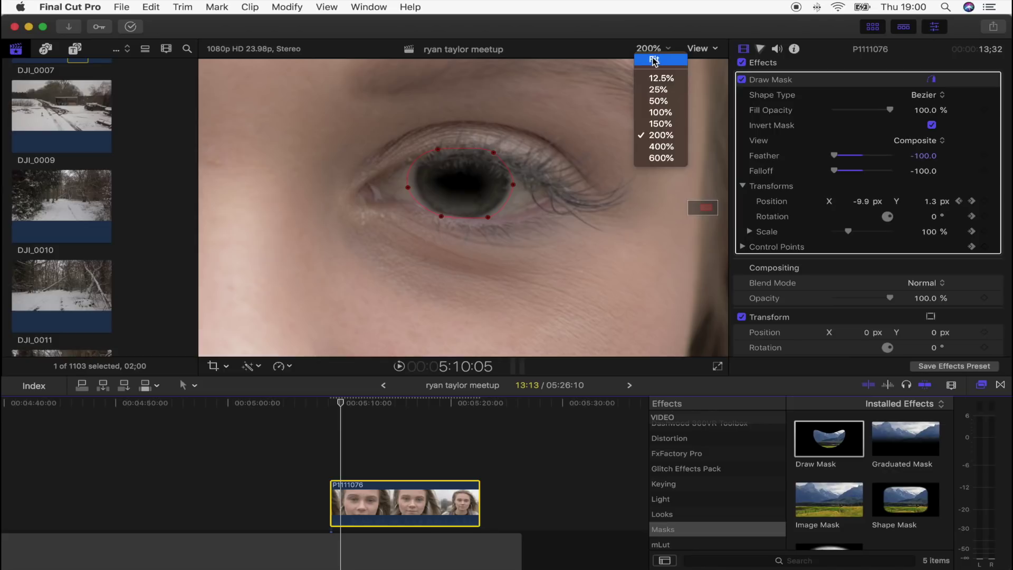
Step: Fit the viewer, frame a Ken Burns Start on the masked eye and End near full frame, then play it
{"action": "left_click", "coordinate": [653, 60]}
{"action": "left_click", "coordinate": [226, 365]}
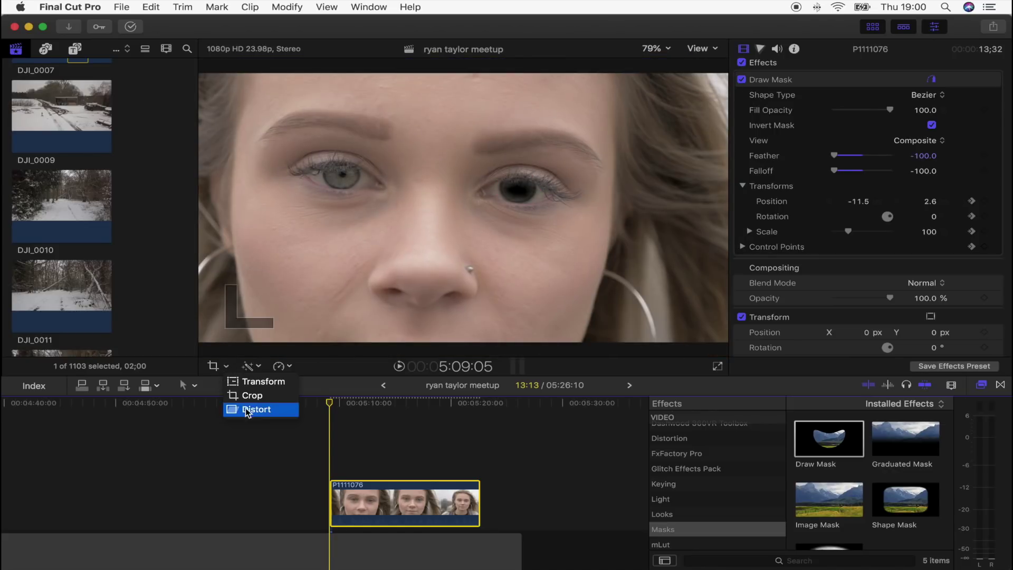
{"action": "left_click", "coordinate": [249, 396]}
{"action": "left_click", "coordinate": [503, 342]}
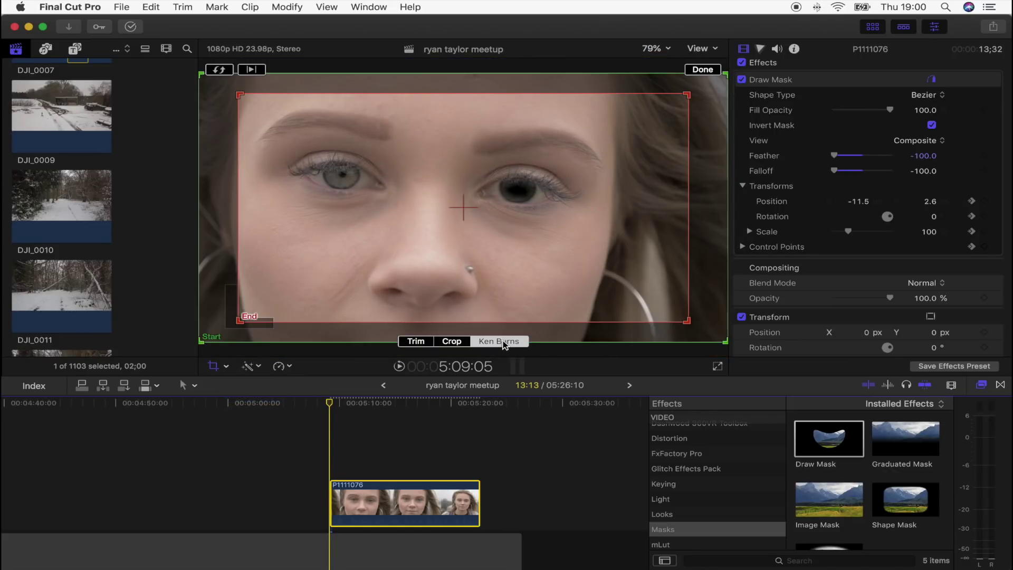
{"action": "left_click_drag", "start_coordinate": [333, 250], "coordinate": [526, 191]}
{"action": "left_click_drag", "start_coordinate": [241, 323], "coordinate": [200, 343]}
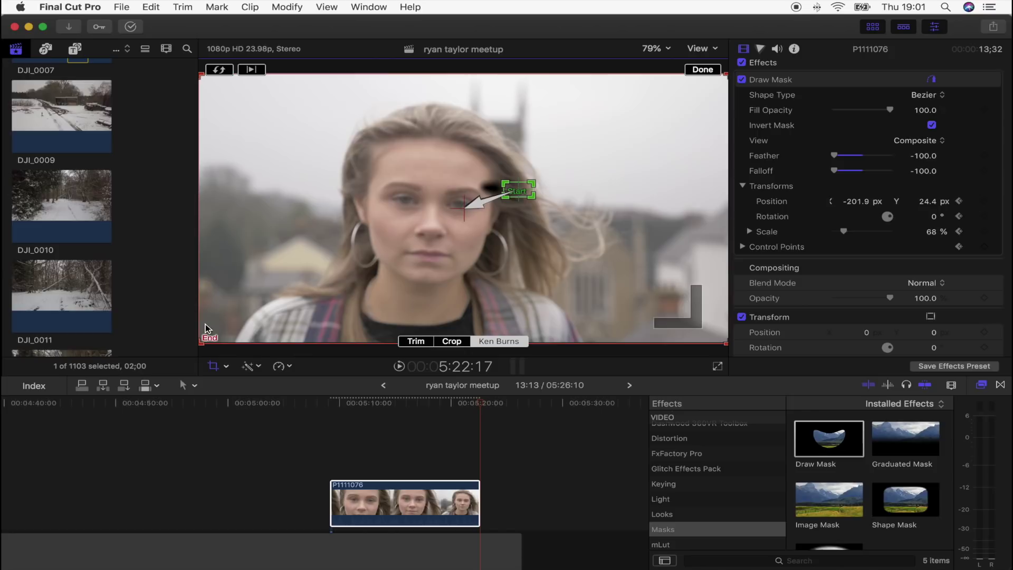
{"action": "left_click", "coordinate": [332, 410]}
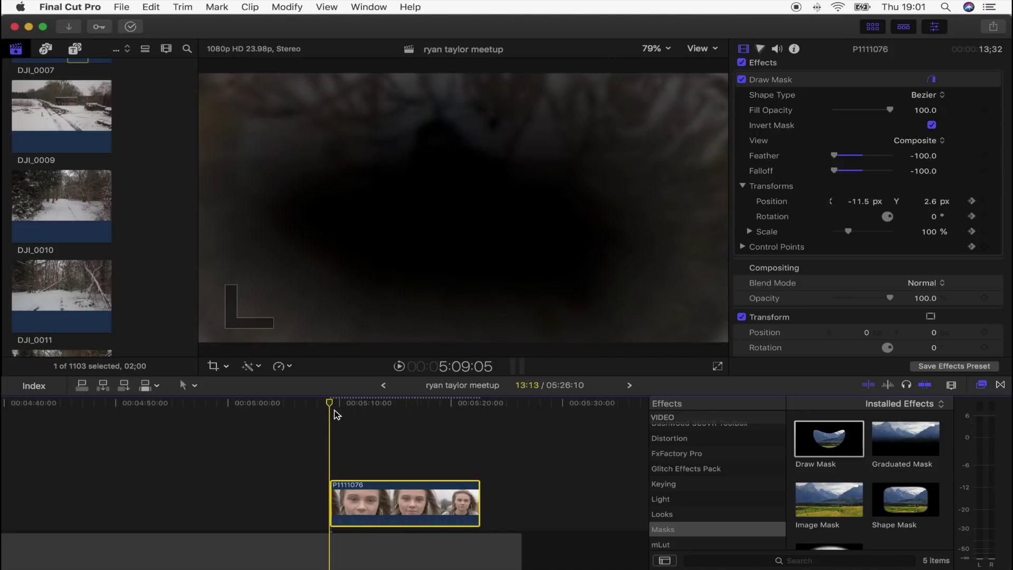
{"action": "key", "text": "space"}
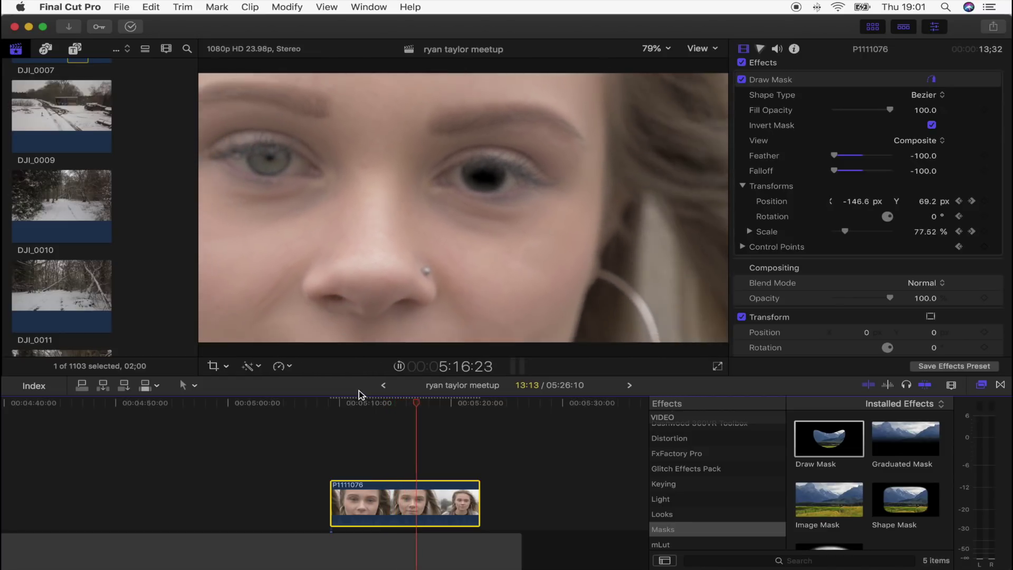
Step: Add a Cross Dissolve to the start of eye clip P1111076 so it fades in from black
{"action": "key", "text": "space"}
{"action": "left_click_drag", "start_coordinate": [366, 414], "coordinate": [331, 413]}
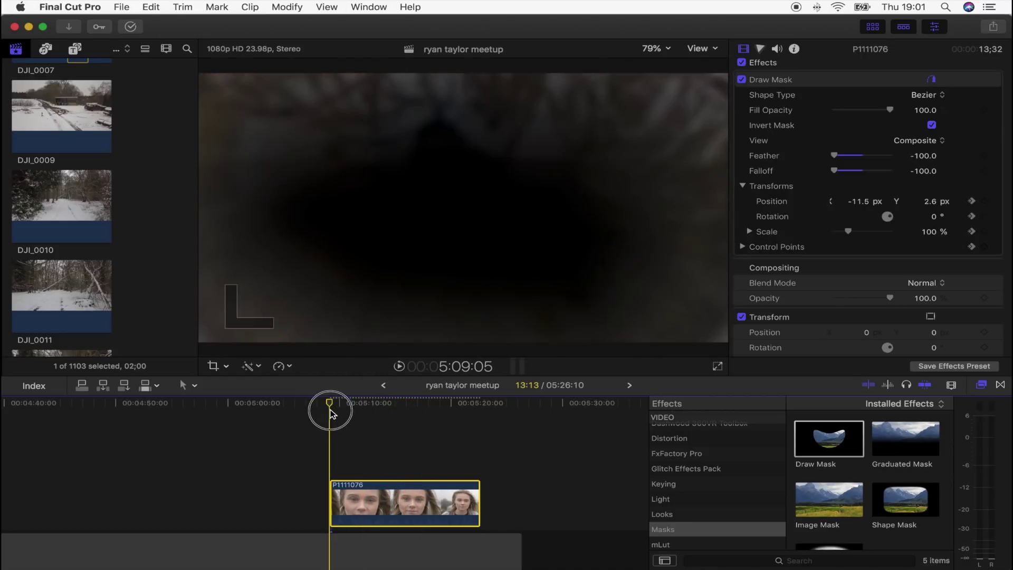
{"action": "left_click", "coordinate": [332, 493]}
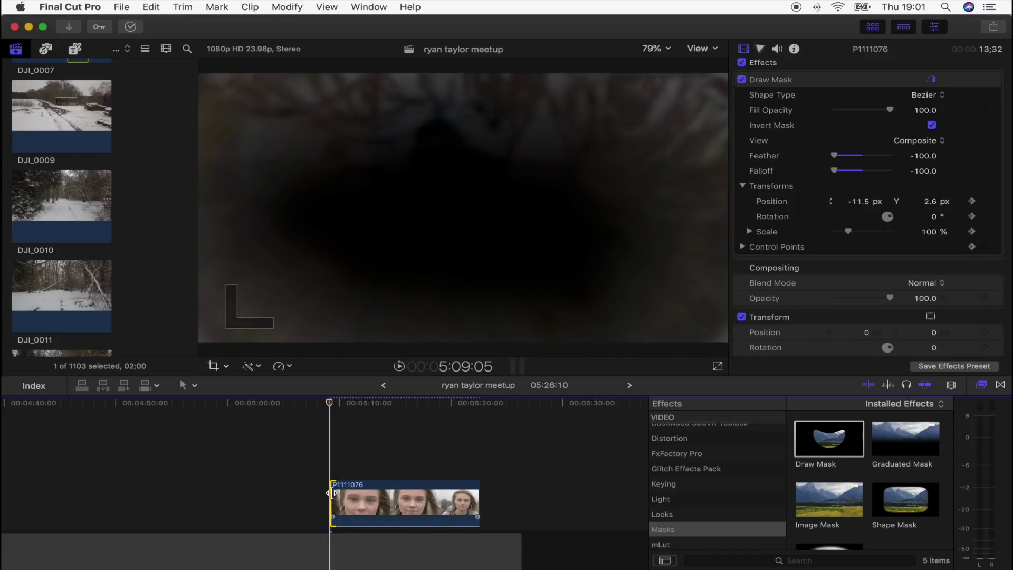
{"action": "key", "text": "super+t"}
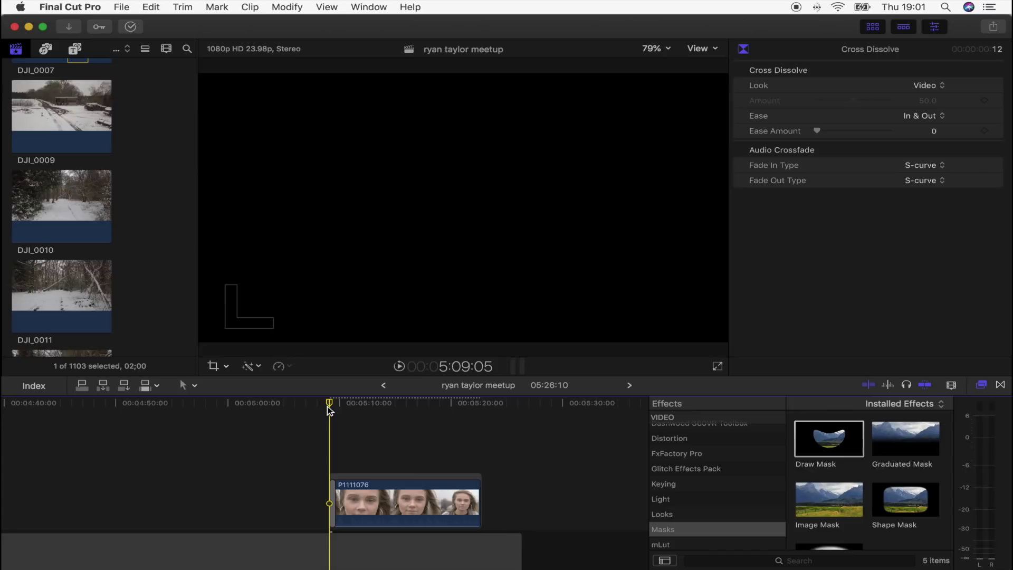
{"action": "key", "text": "space"}
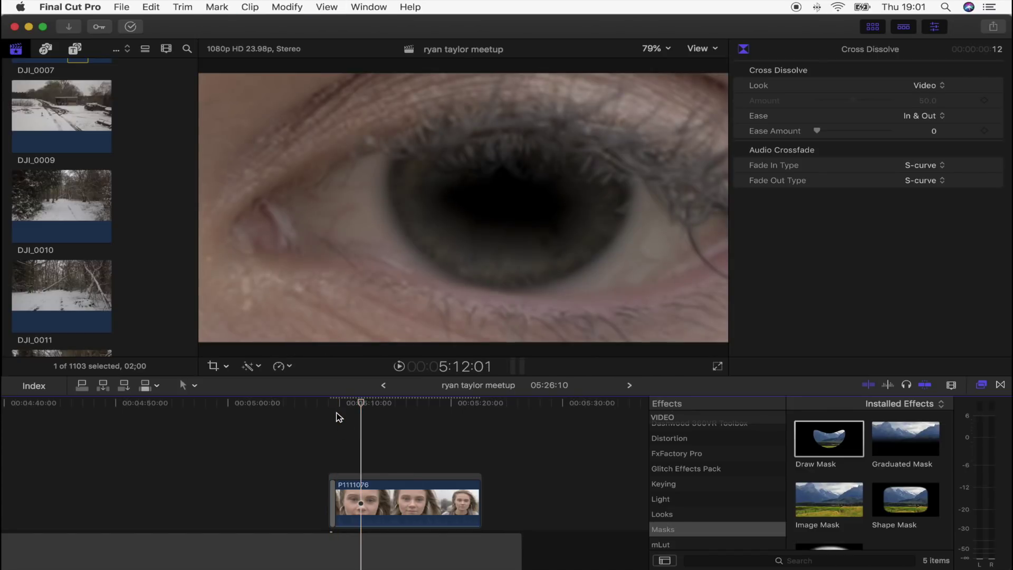
Step: Move eye clip P1111076 earlier so it sits above the frozen P1111079 clip, then play it back
{"action": "left_click", "coordinate": [351, 482]}
{"action": "scroll", "coordinate": [418, 480], "scroll_direction": "left", "scroll_amount": 3}
{"action": "mouse_move", "coordinate": [423, 479]}
{"action": "left_mouse_down"}
{"action": "mouse_move", "coordinate": [104, 436]}
{"action": "mouse_move", "coordinate": [266, 476]}
{"action": "mouse_move", "coordinate": [386, 476]}
{"action": "mouse_move", "coordinate": [340, 378]}
{"action": "mouse_move", "coordinate": [170, 452]}
{"action": "left_mouse_up"}
{"action": "key", "text": "space"}
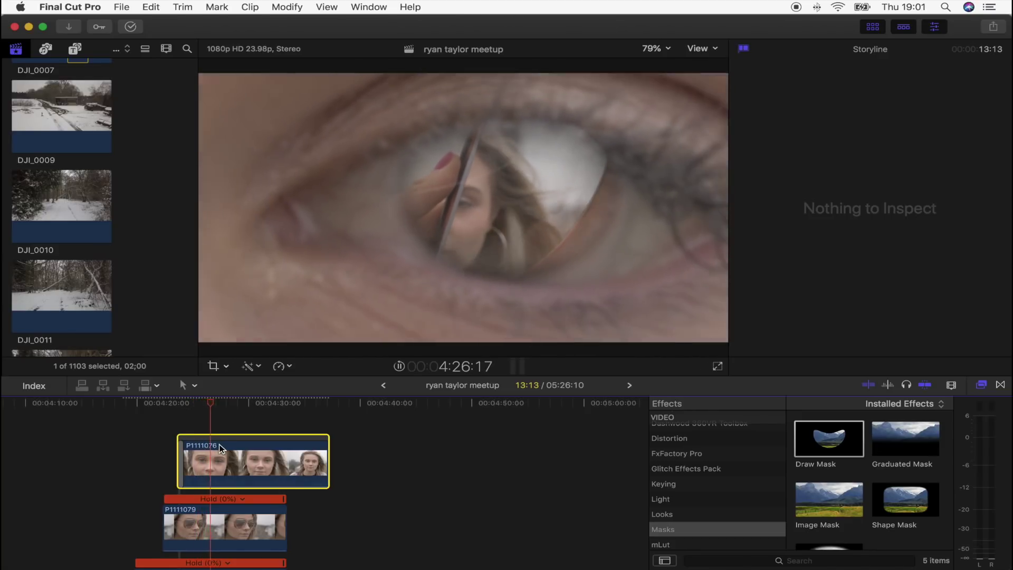
Step: Nudge eye clip P1111076 a few frames later, scrubbing to check the lens shows through the iris
{"action": "left_click_drag", "start_coordinate": [210, 449], "coordinate": [226, 450]}
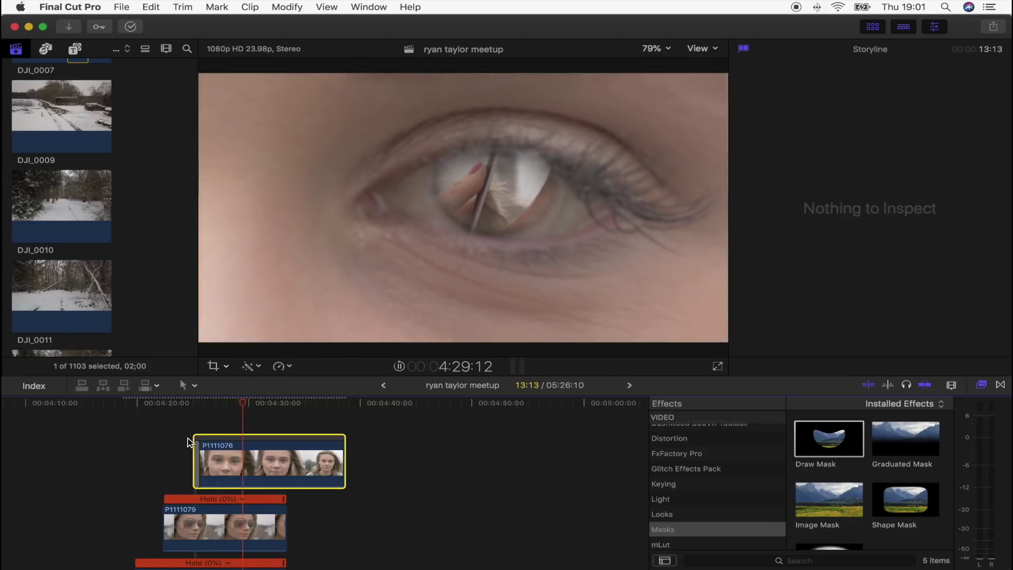
{"action": "left_click_drag", "start_coordinate": [227, 464], "coordinate": [236, 464]}
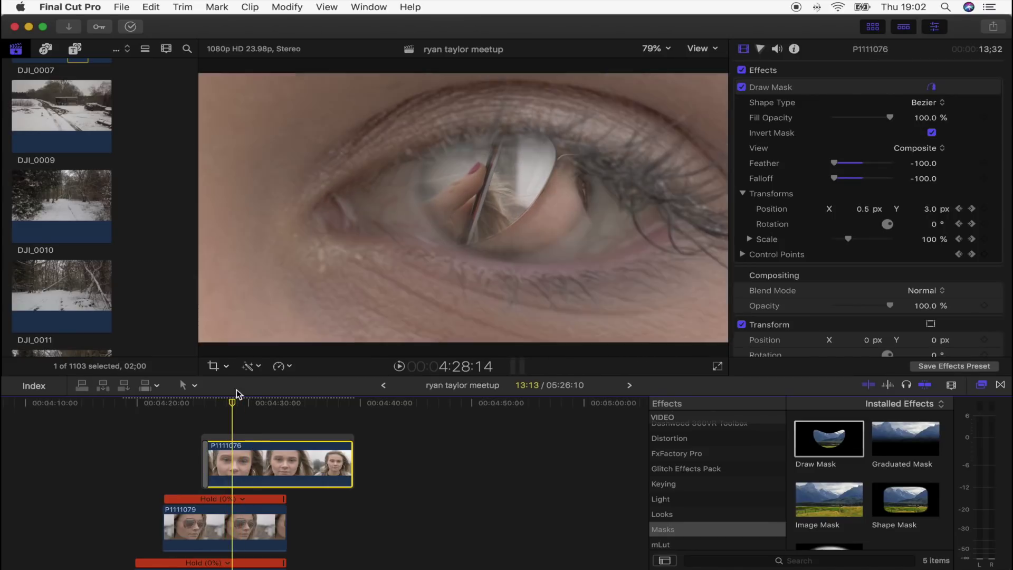
{"action": "left_click", "coordinate": [227, 403]}
{"action": "mouse_move", "coordinate": [227, 404]}
{"action": "left_mouse_down"}
{"action": "mouse_move", "coordinate": [207, 410]}
{"action": "mouse_move", "coordinate": [272, 410]}
{"action": "mouse_move", "coordinate": [212, 416]}
{"action": "mouse_move", "coordinate": [237, 418]}
{"action": "left_mouse_up"}
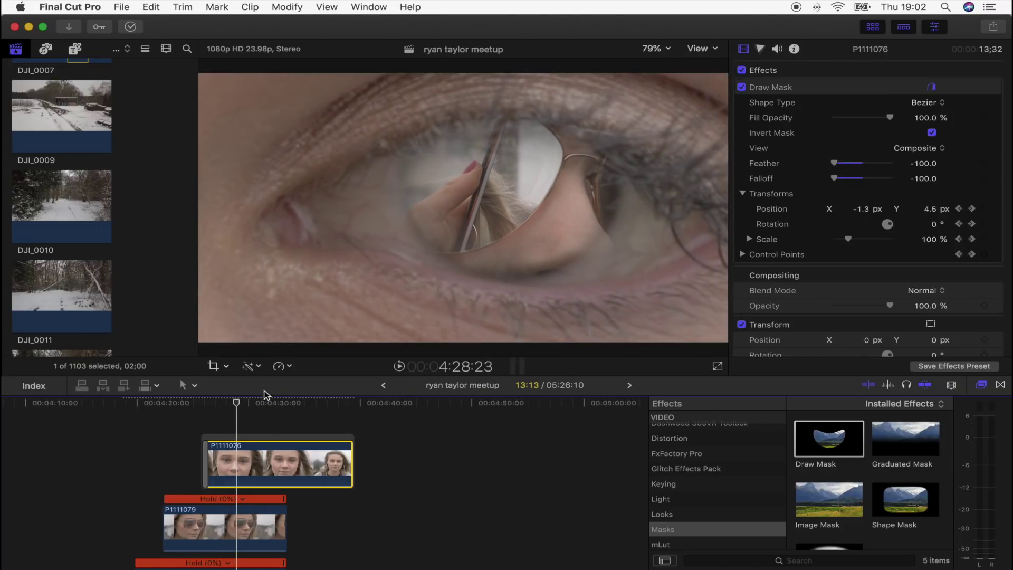
{"action": "left_click_drag", "start_coordinate": [239, 409], "coordinate": [219, 413]}
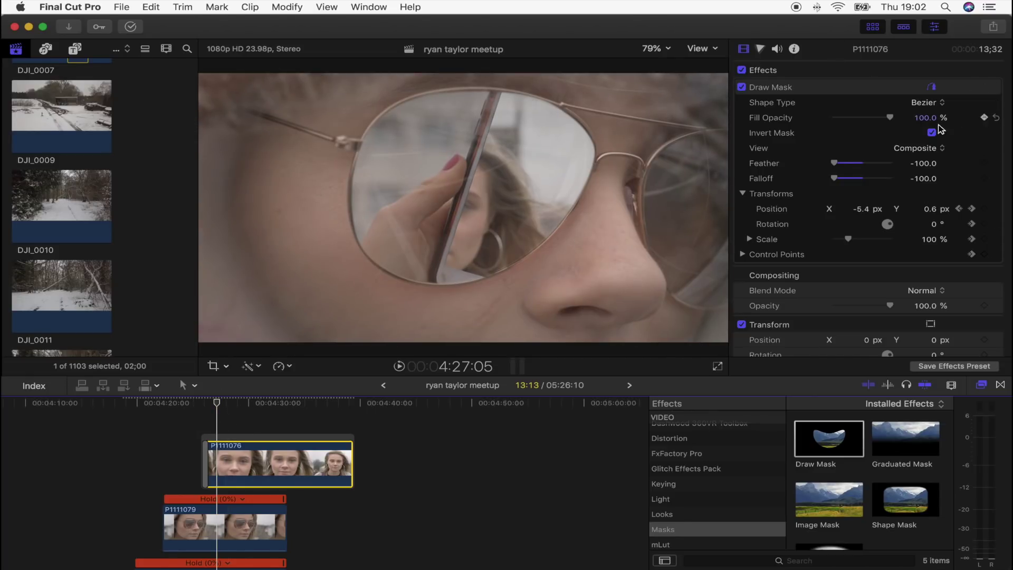
Step: Fade the iris mask's Fill Opacity to 0% around 4:33:12 so the full face returns
{"action": "left_click_drag", "start_coordinate": [217, 407], "coordinate": [271, 408]}
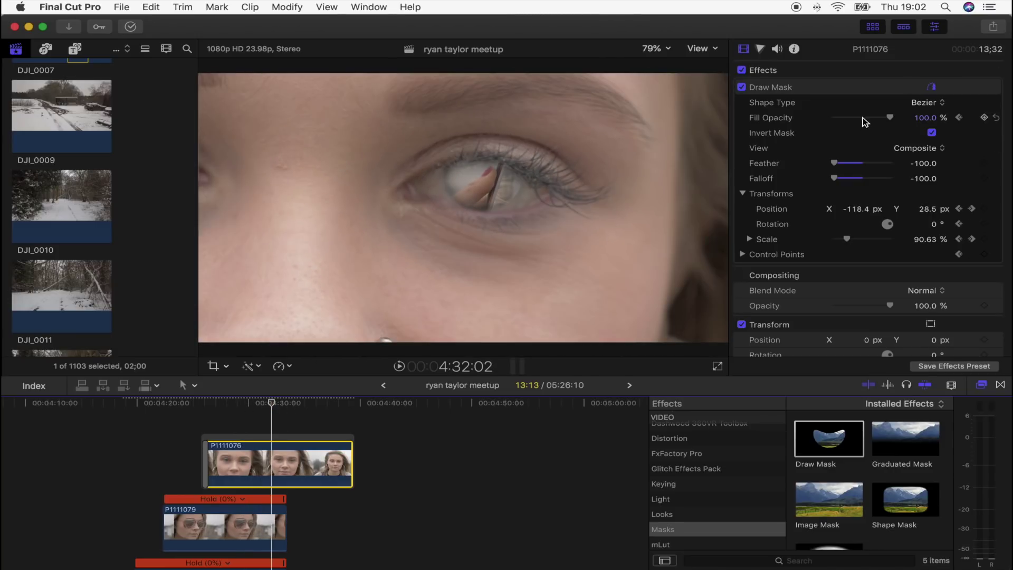
{"action": "left_click_drag", "start_coordinate": [866, 121], "coordinate": [833, 123]}
{"action": "mouse_move", "coordinate": [205, 406]}
{"action": "left_mouse_down"}
{"action": "mouse_move", "coordinate": [315, 412]}
{"action": "mouse_move", "coordinate": [190, 420]}
{"action": "mouse_move", "coordinate": [129, 408]}
{"action": "left_mouse_up"}
Step: Scroll the timeline and play back the stacked fly-through clips
{"action": "scroll", "coordinate": [185, 424], "scroll_direction": "down", "scroll_amount": 3}
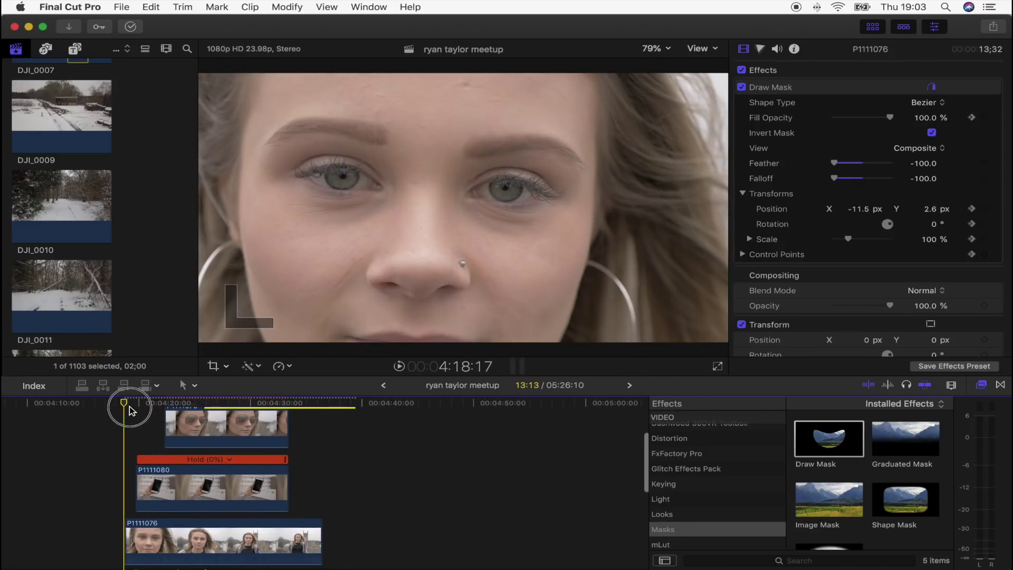
{"action": "key", "text": "space"}
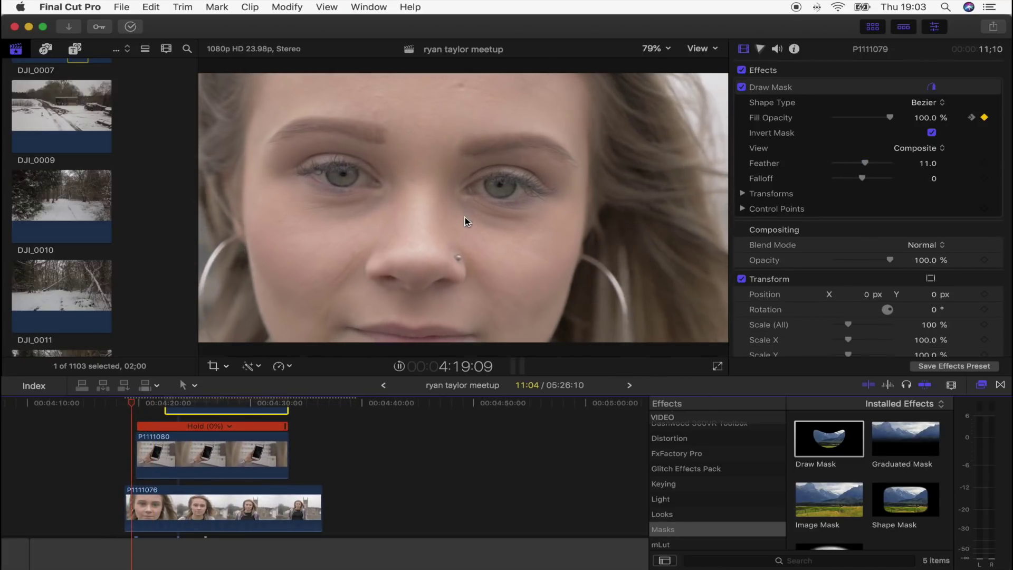